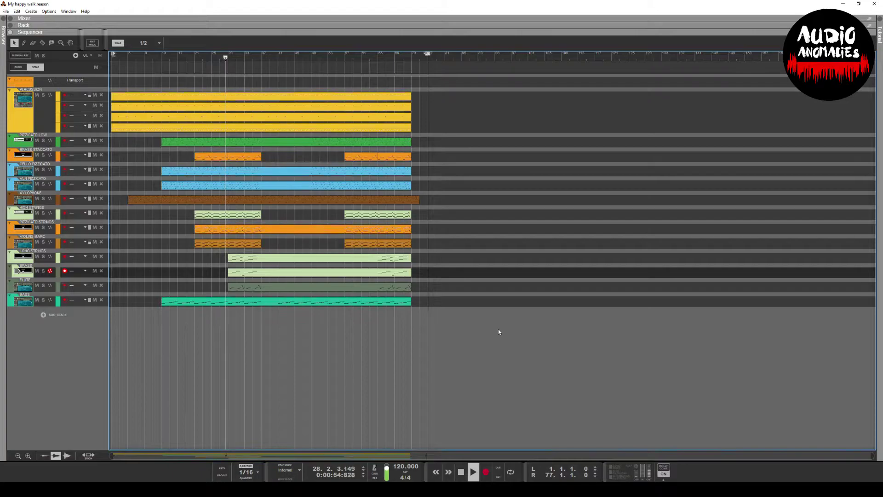
- Play the whole arrangement from the start to its end, stop it, and return the playhead to bar 1
key(space)
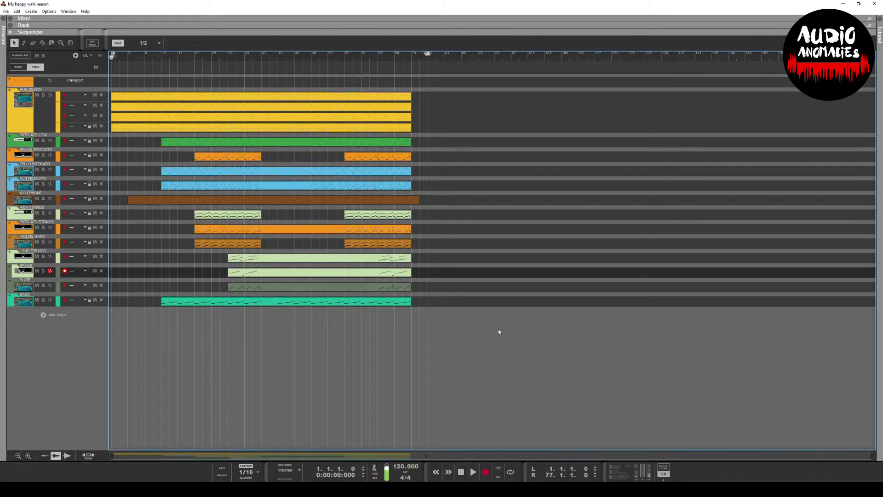
key(space)
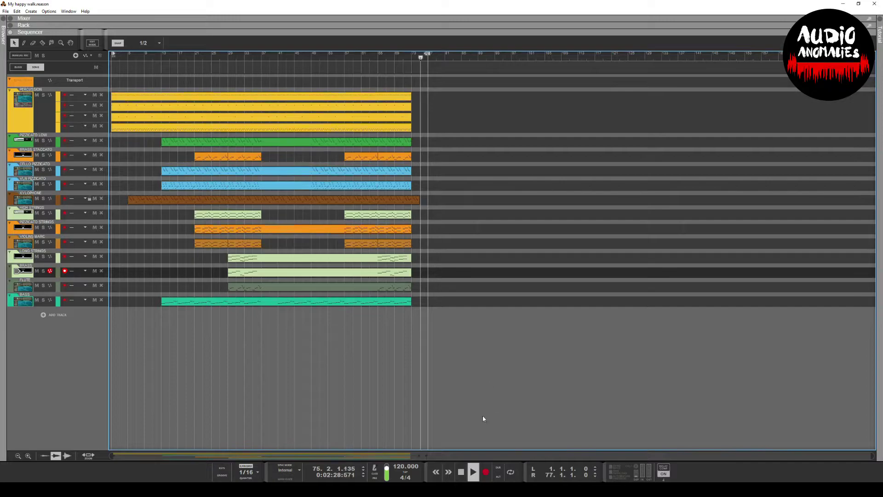
key(space)
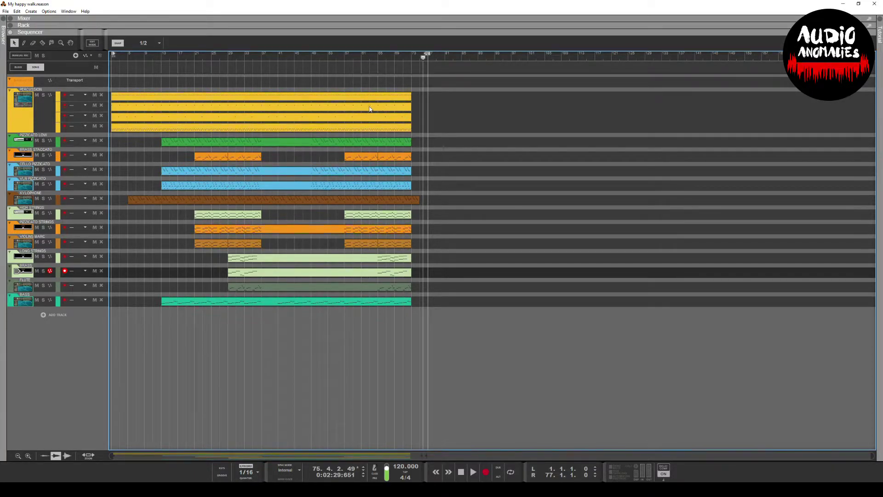
drag(123, 58, 112, 60)
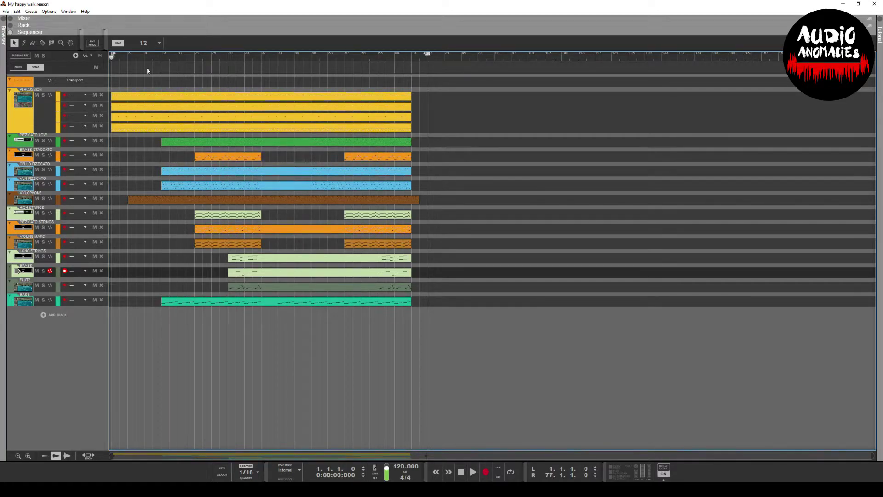
- Solo the xylophone track, play it from bar 5, and examine its clip's notes in the note editor
click(129, 58)
click(43, 198)
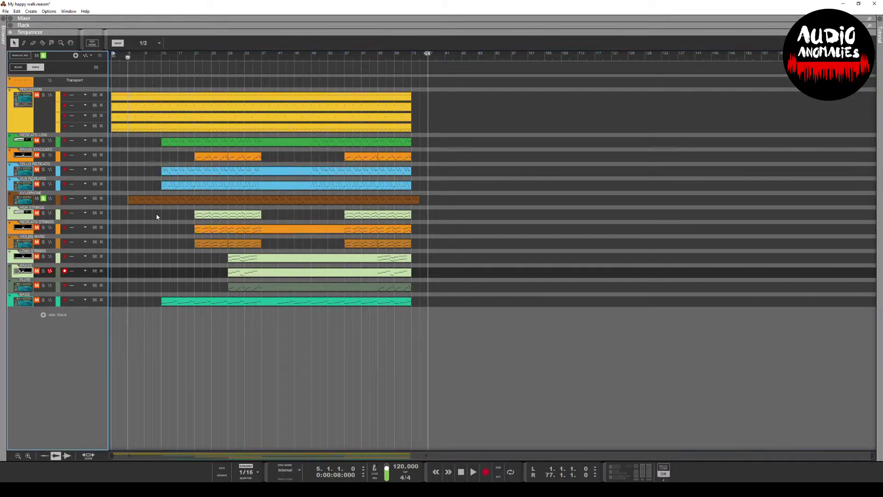
click(473, 472)
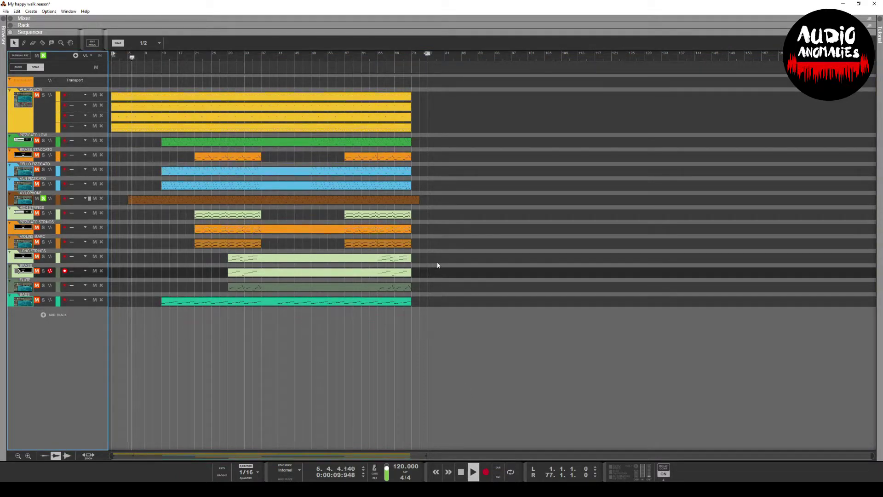
click(461, 472)
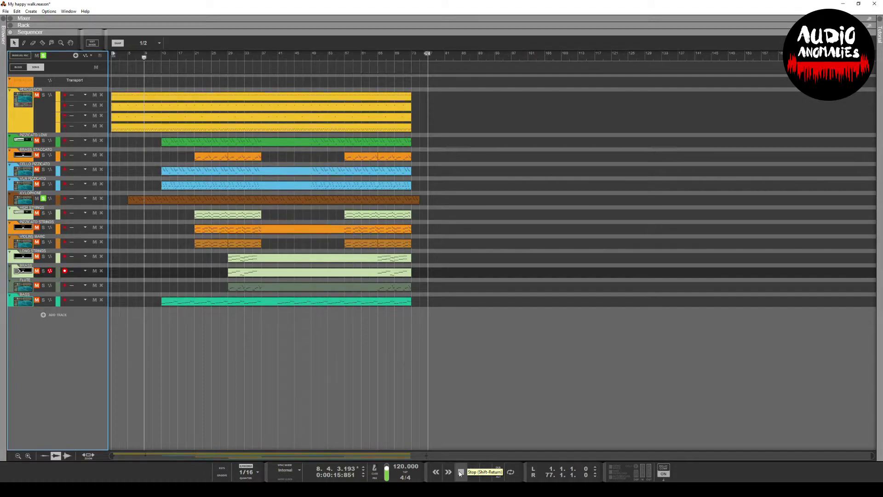
click(460, 473)
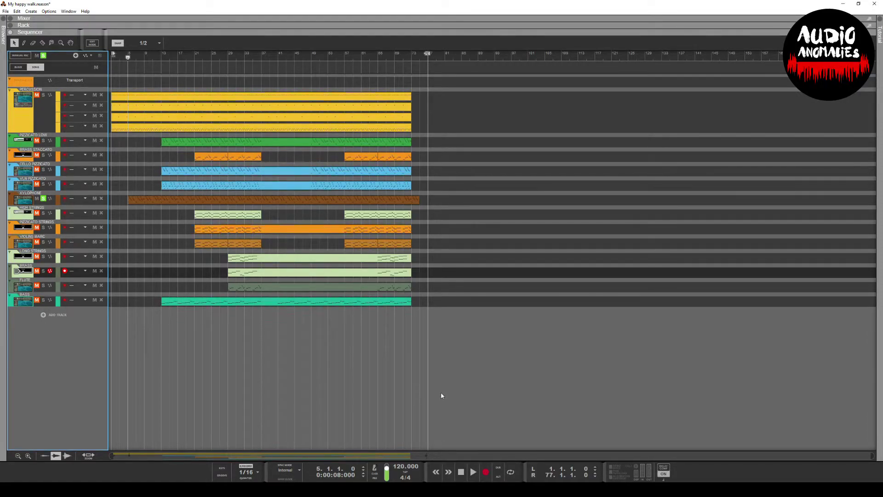
double_click(152, 200)
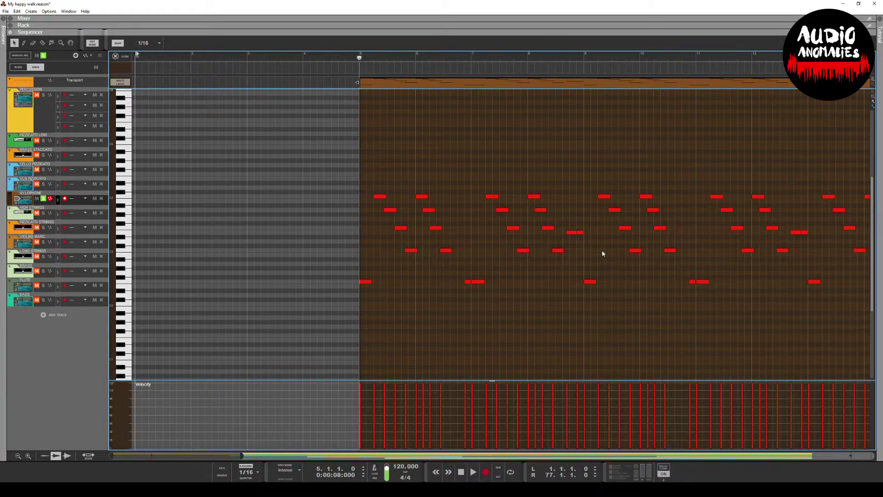
key(ctrl+e)
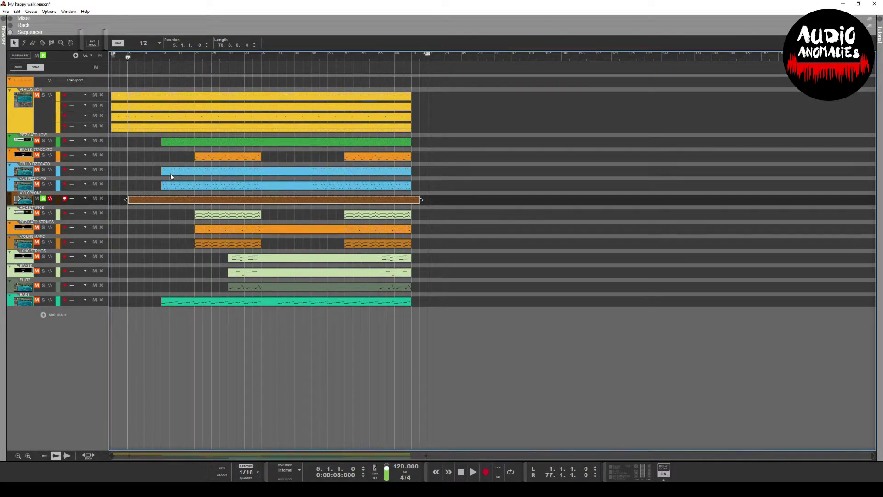
- Open the cello pizzicato clip's notes and play the part from bar 13 together with the soloed xylophone
click(162, 56)
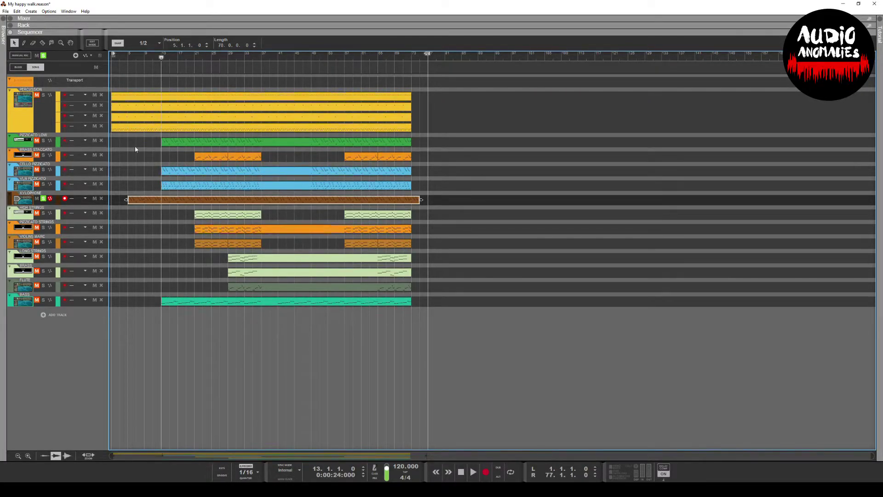
click(186, 175)
double_click(186, 175)
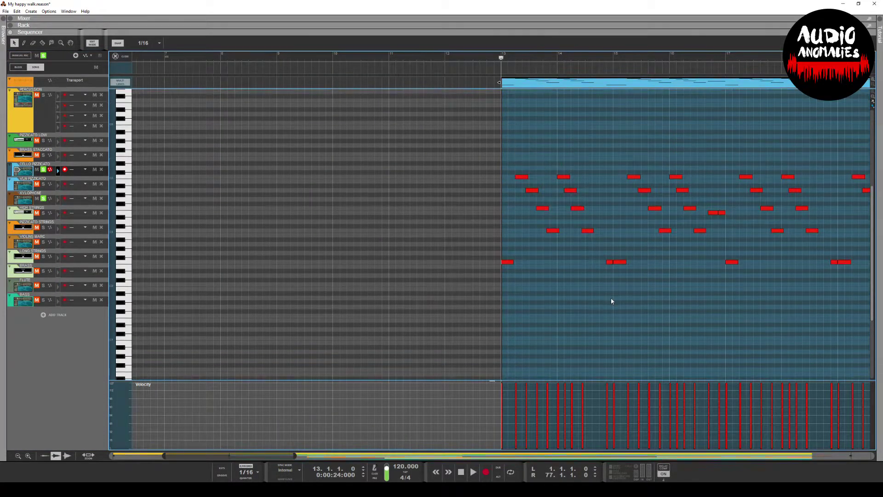
key(space)
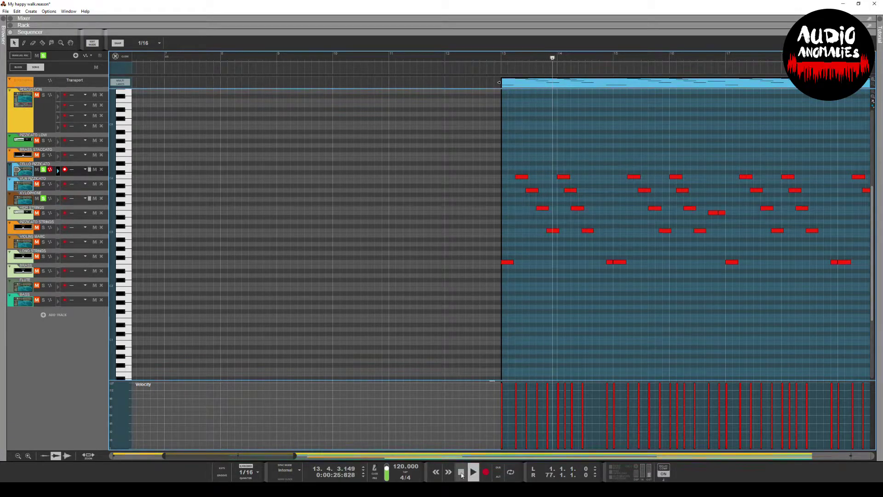
click(461, 472)
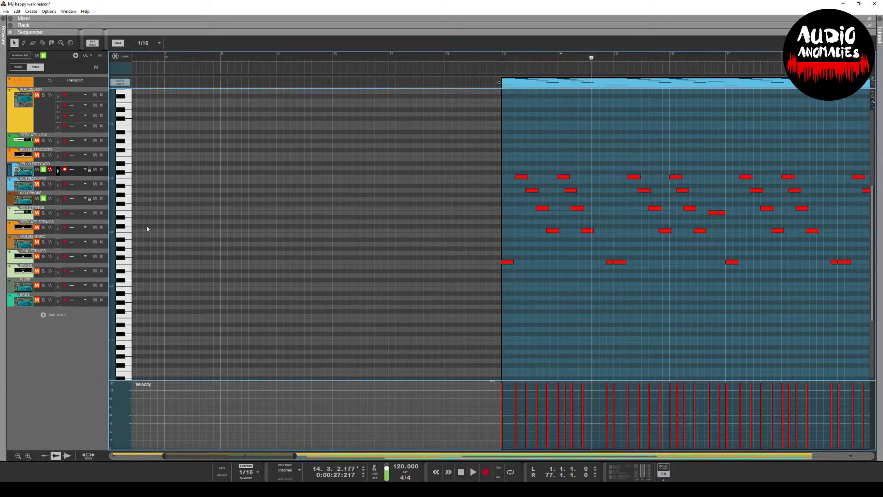
- Solo the violin pizzicato track alongside the cello pizzicato and play both from bar 13
click(498, 58)
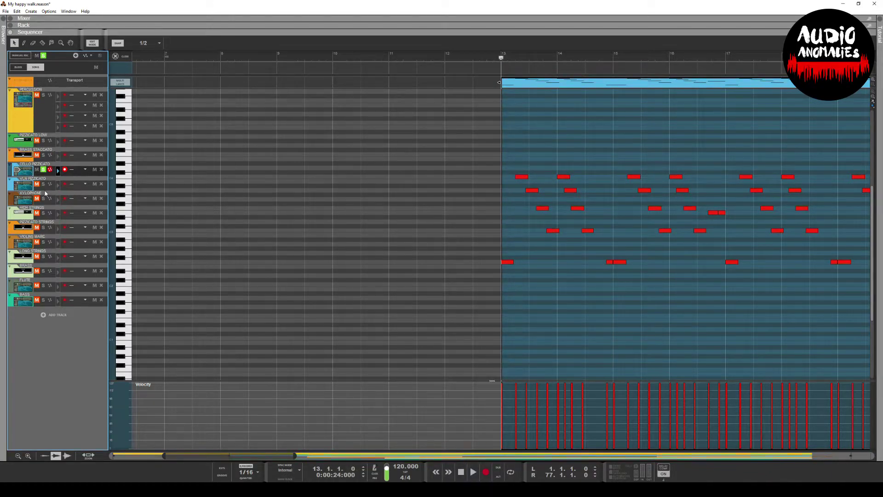
click(43, 184)
click(473, 472)
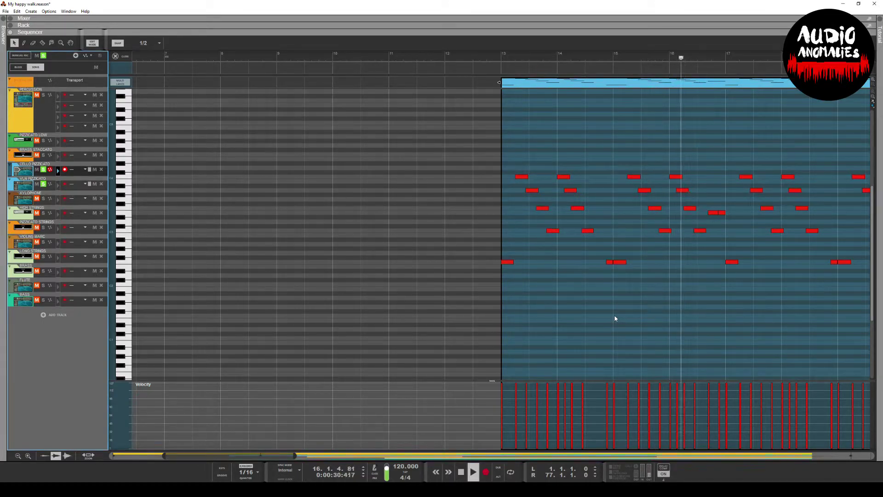
click(461, 473)
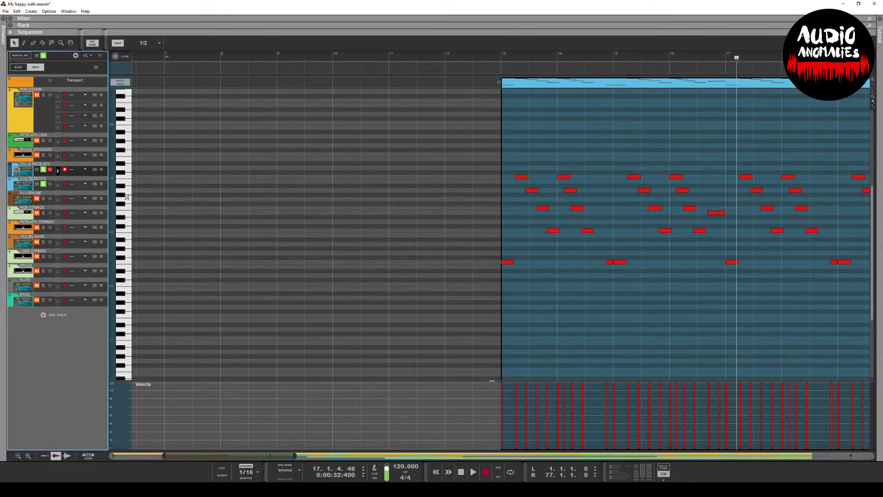
- Highlight all F2 notes in the cello pizzicato clip, and clear the selection
click(127, 260)
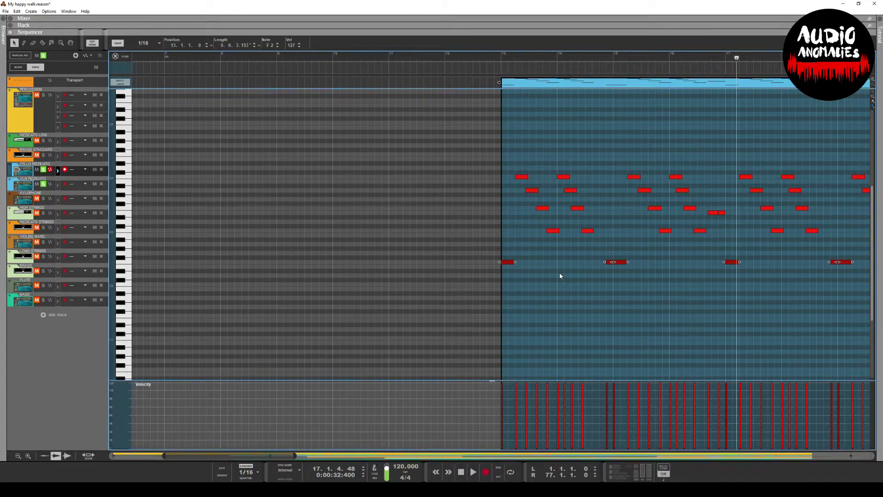
click(558, 261)
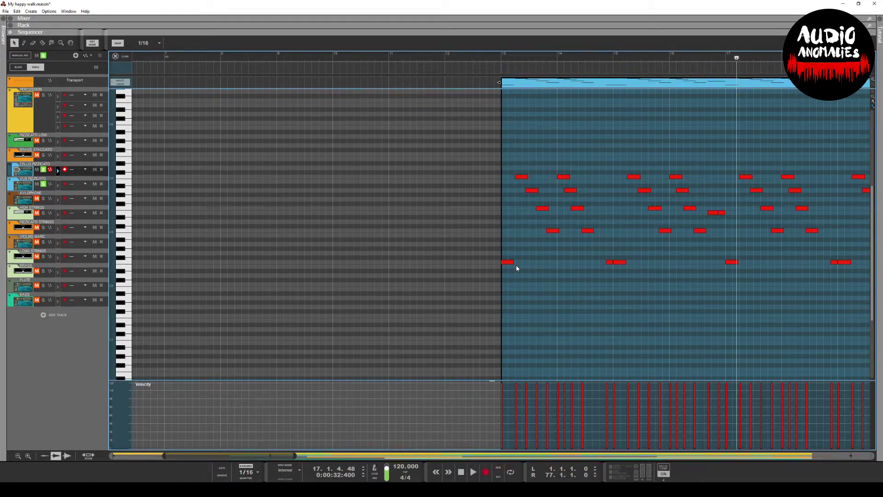
- Leave the note editor and unsolo the cello and violin pizzicato tracks
click(92, 43)
click(43, 170)
click(43, 184)
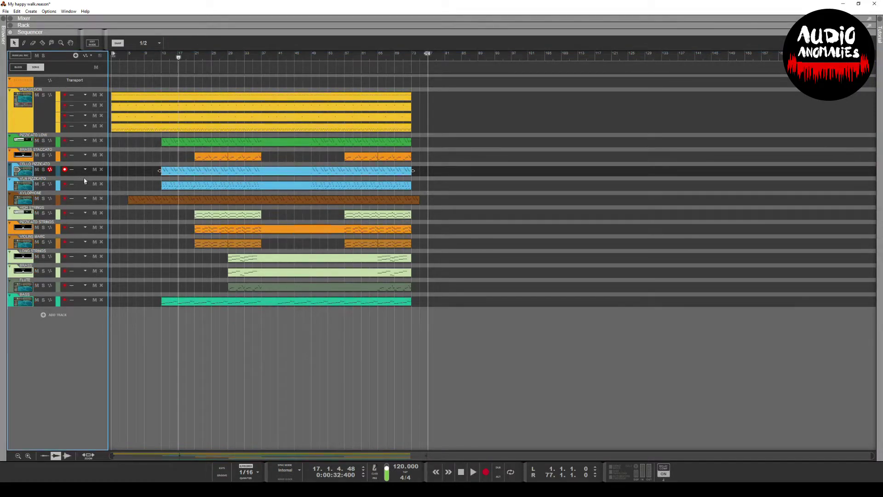
- Show the rack together with the sequencer and display the cello pizzicato track's sampler and effect devices
click(17, 143)
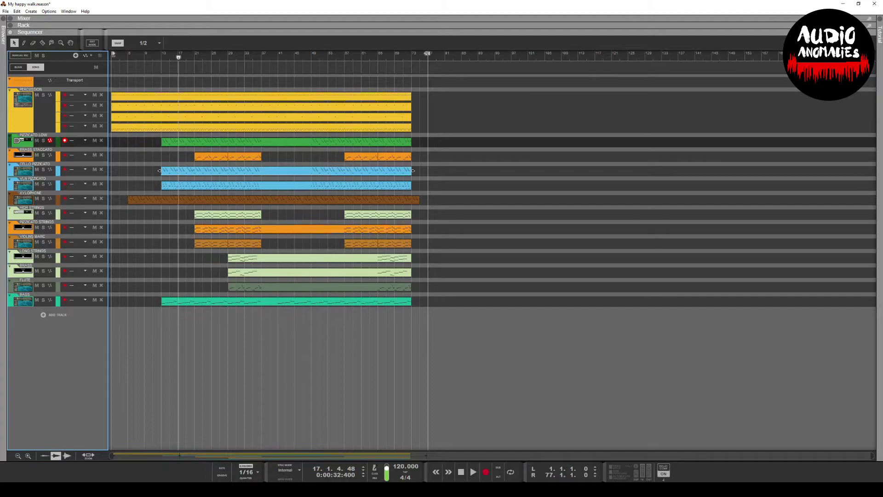
key(F5)
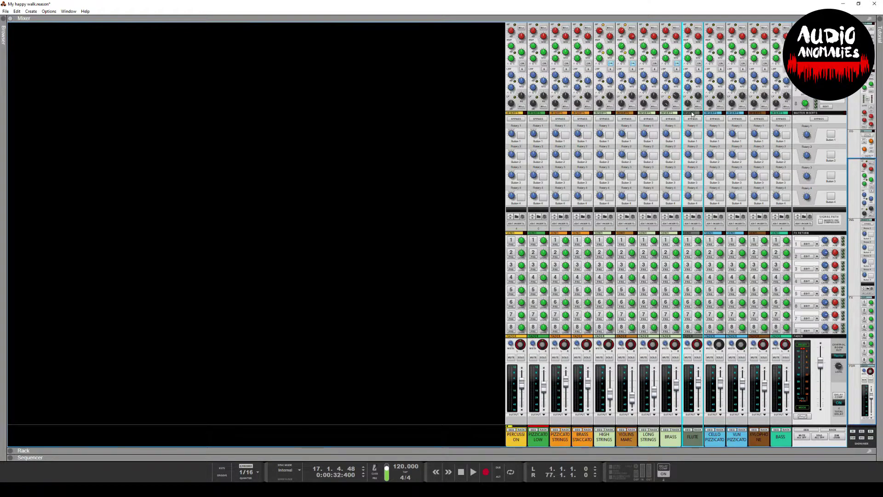
key(F6+F7)
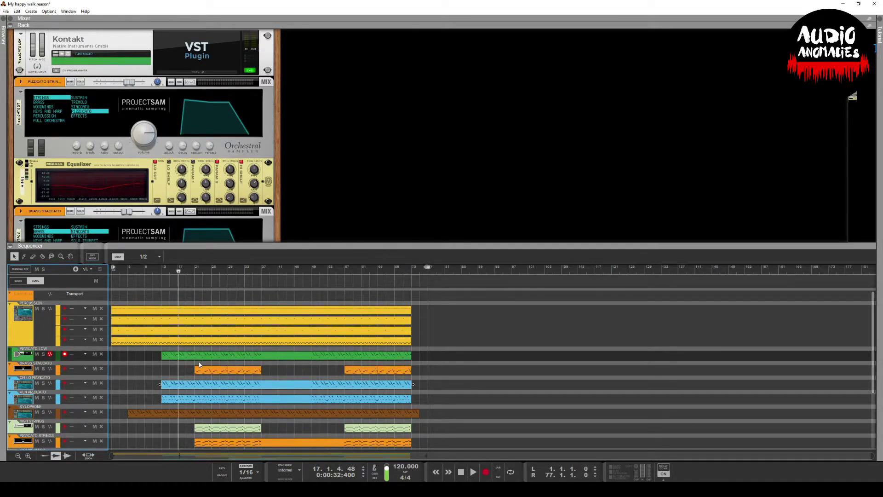
scroll(123, 386, down, 3)
click(23, 343)
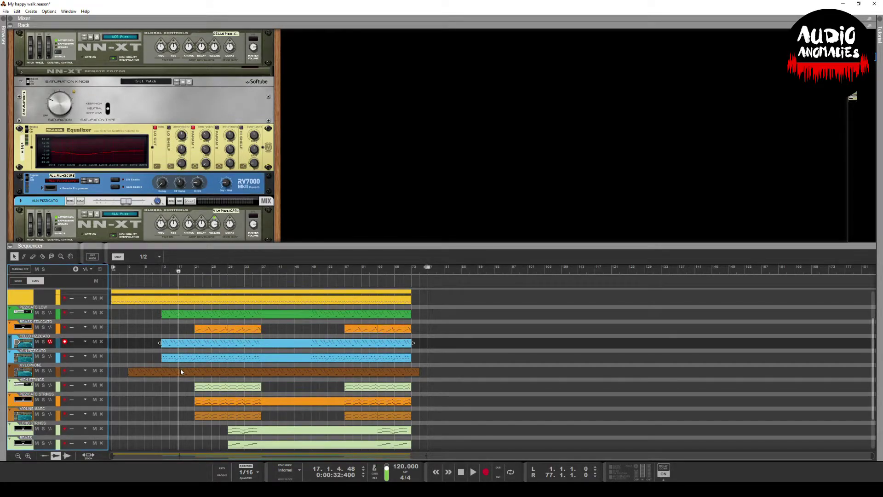
scroll(180, 369, down, 1)
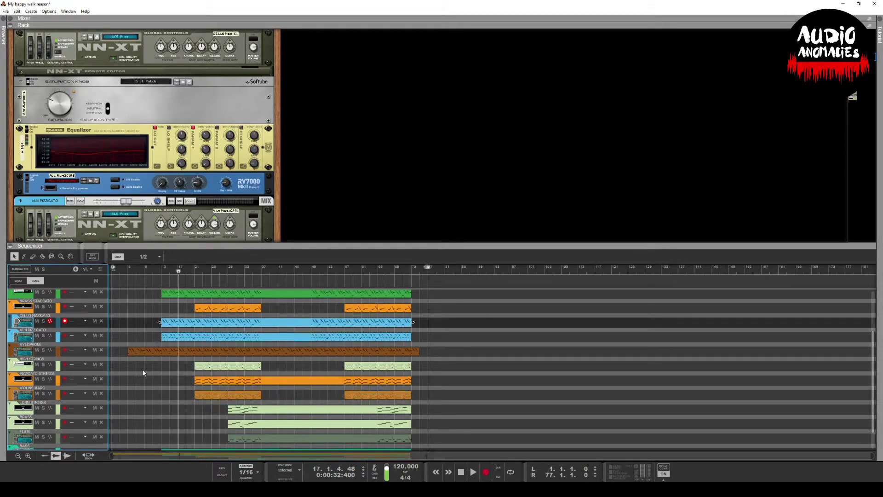
- Return the playhead to the start of the song, clear the clip selection, and look over the track list
click(205, 327)
key(KP_0)
key(KP_0)
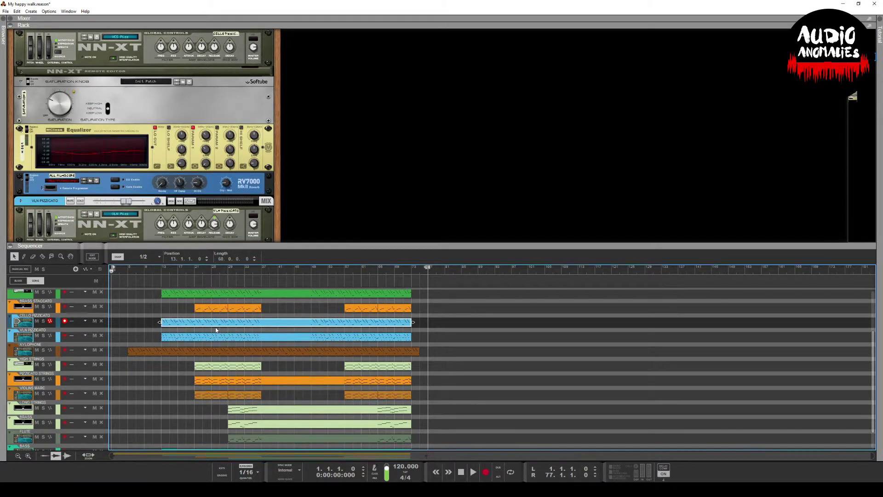
scroll(149, 336, up, 3)
click(272, 369)
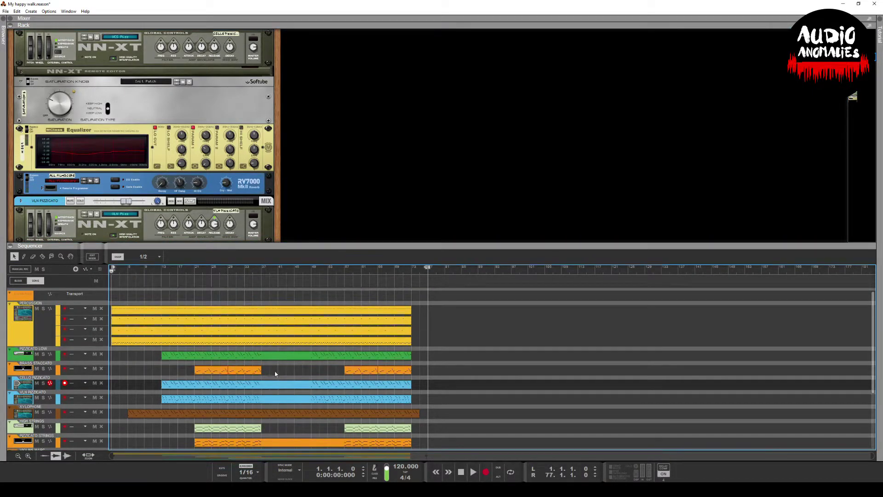
scroll(274, 372, down, 2)
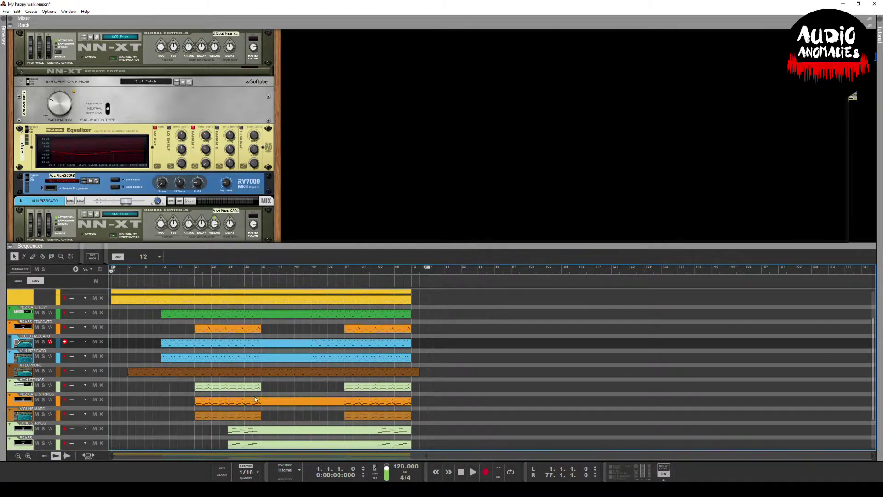
scroll(223, 393, down, 1)
scroll(212, 417, up, 3)
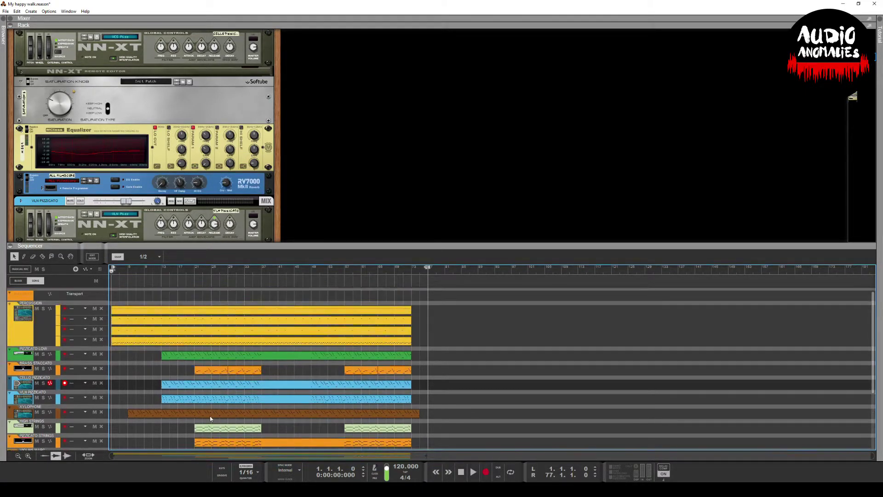
- Solo the percussion track and examine its Percussion Kit GM patch and sample list in the NN-XT editor
click(43, 308)
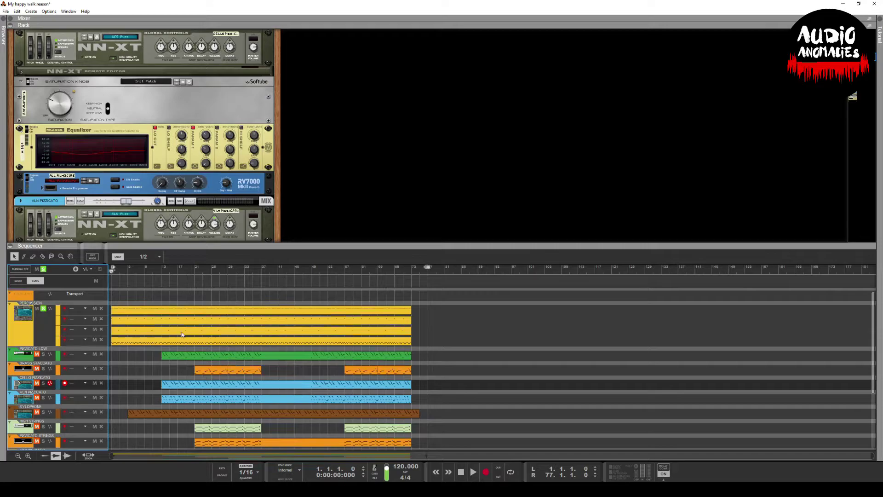
click(32, 338)
click(91, 37)
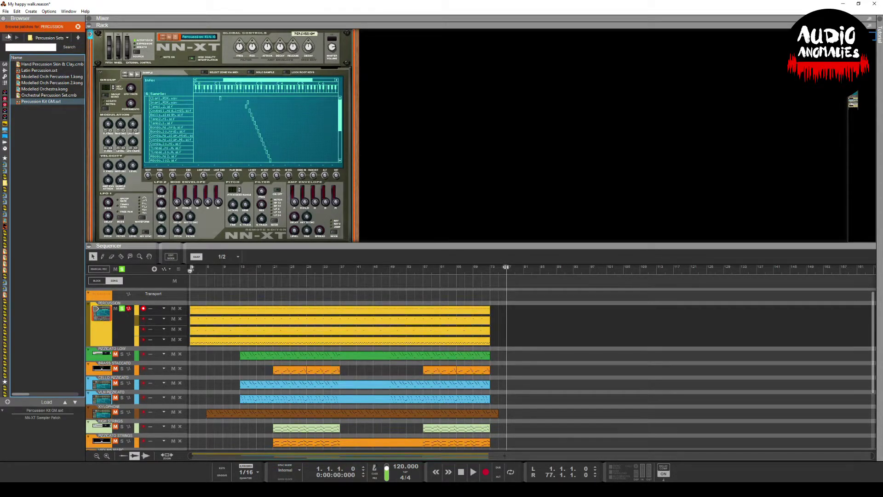
click(3, 18)
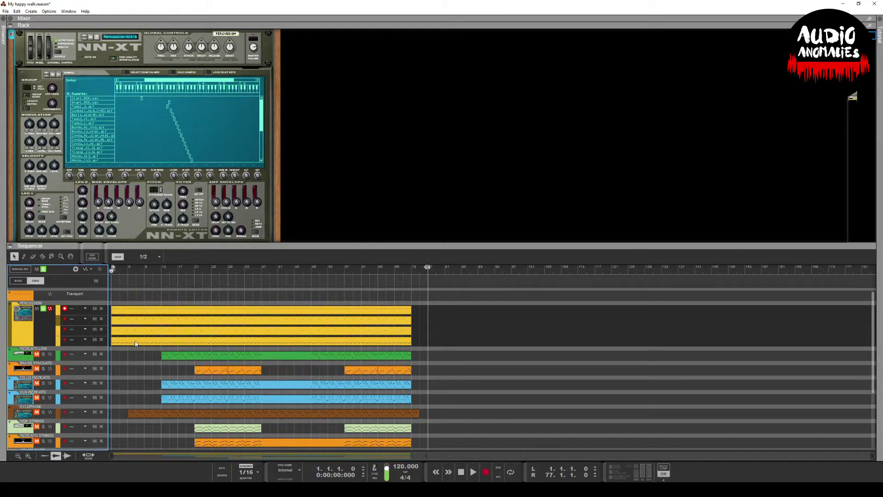
click(262, 125)
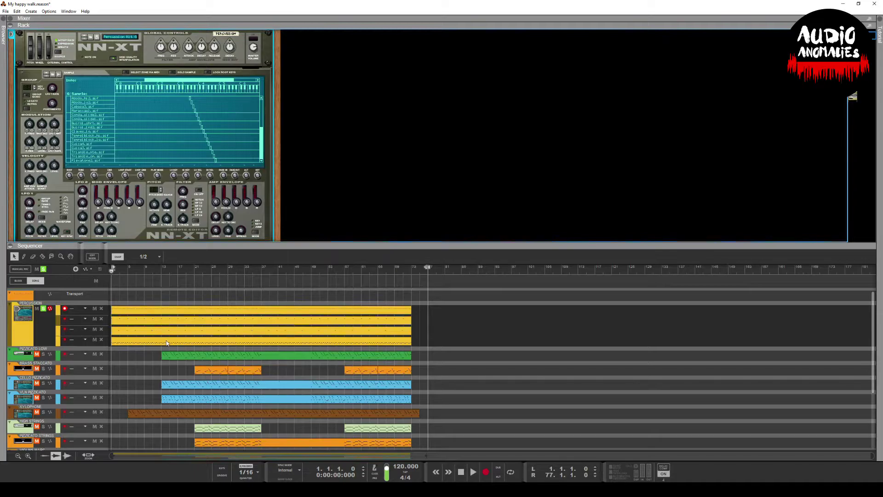
- Play the percussion from bar 1 and open its clip's notes in the full-size sequencer
click(474, 473)
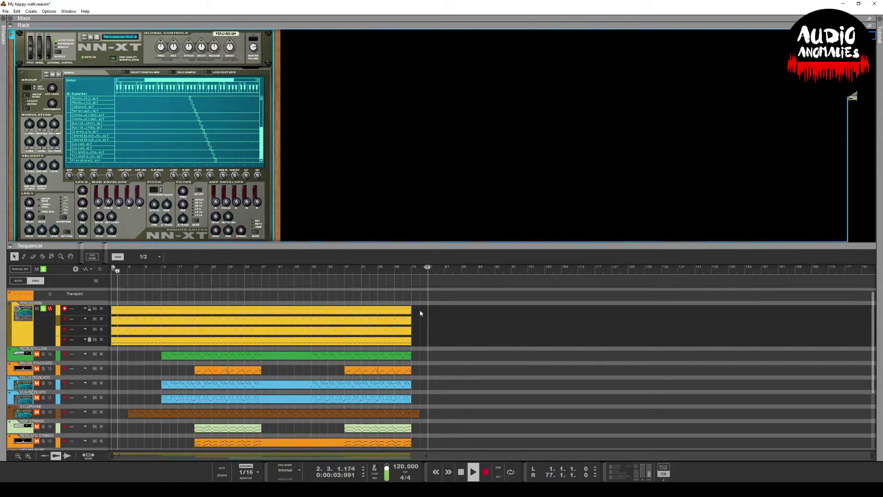
key(F6)
double_click(241, 115)
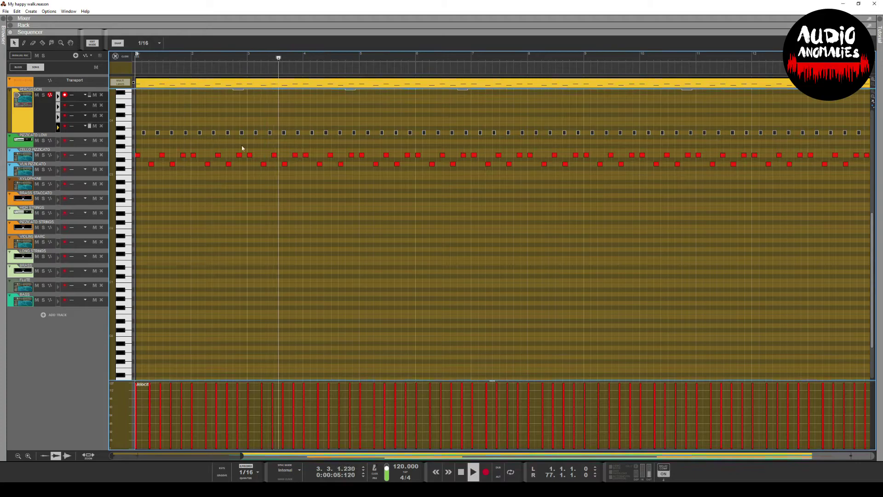
- Examine the higher-pitched percussion notes and the later part of the percussion clip
scroll(356, 271, up, 2)
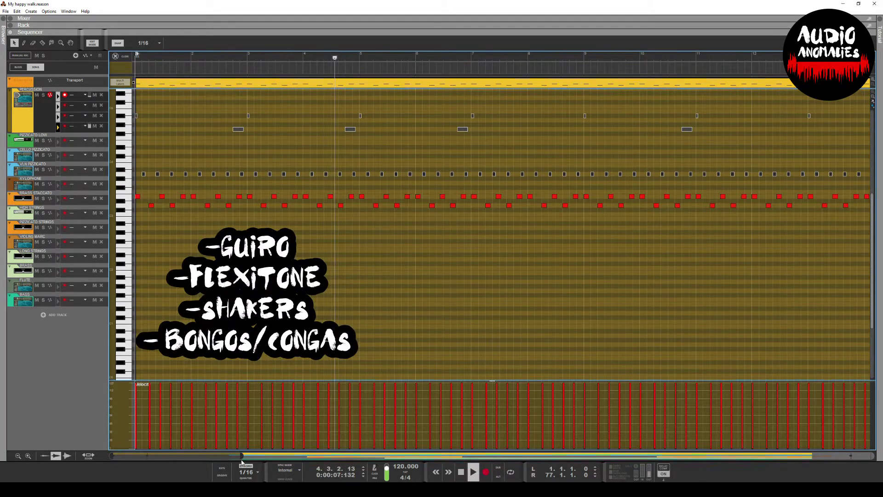
drag(243, 455, 392, 456)
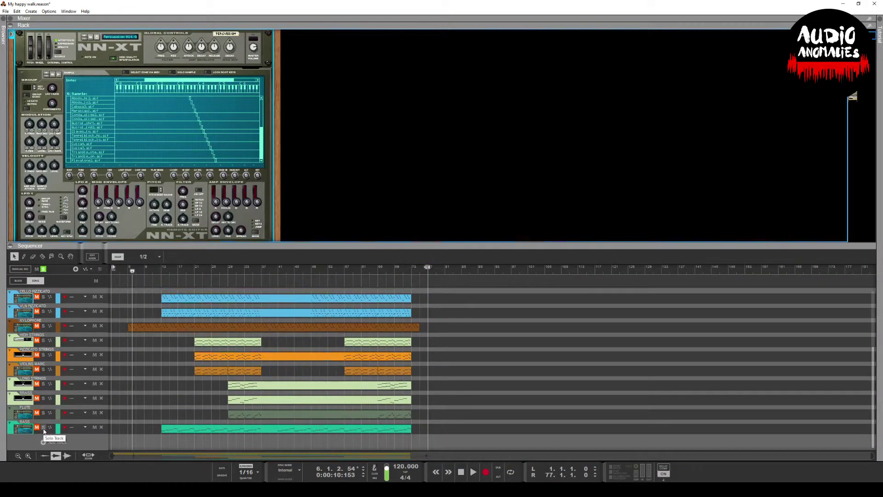
- Clear all track solos and display the bass track's NN-XT sampler and effect devices in the rack
click(44, 427)
click(43, 269)
click(23, 428)
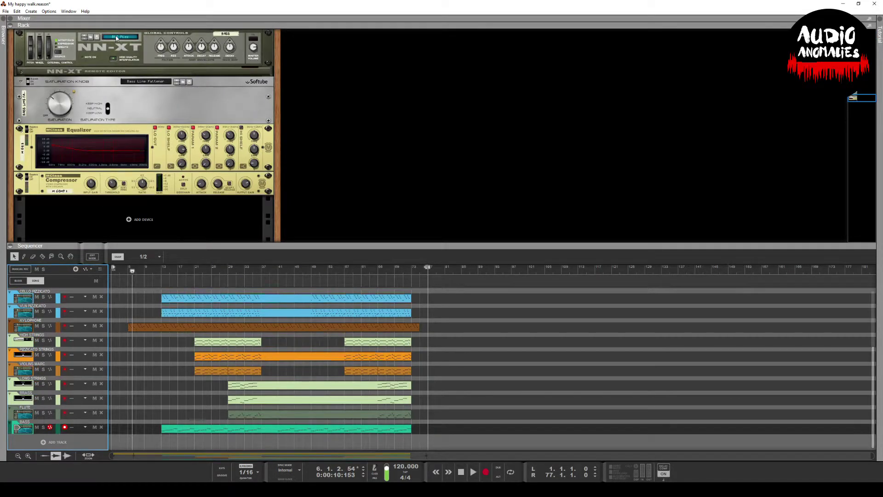
- Place the playhead at bar 13, where the bass clip starts, and solo the bass track
click(162, 272)
scroll(164, 337, up, 5)
scroll(154, 374, down, 3)
scroll(154, 374, down, 2)
click(44, 427)
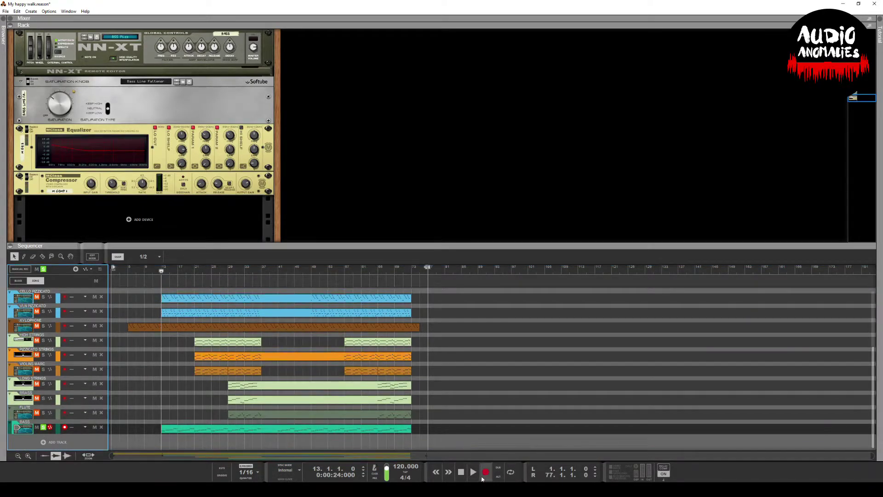
- Open the bass clip's notes in the full-size sequencer, play them from bar 13, and return to the arrangement
double_click(191, 430)
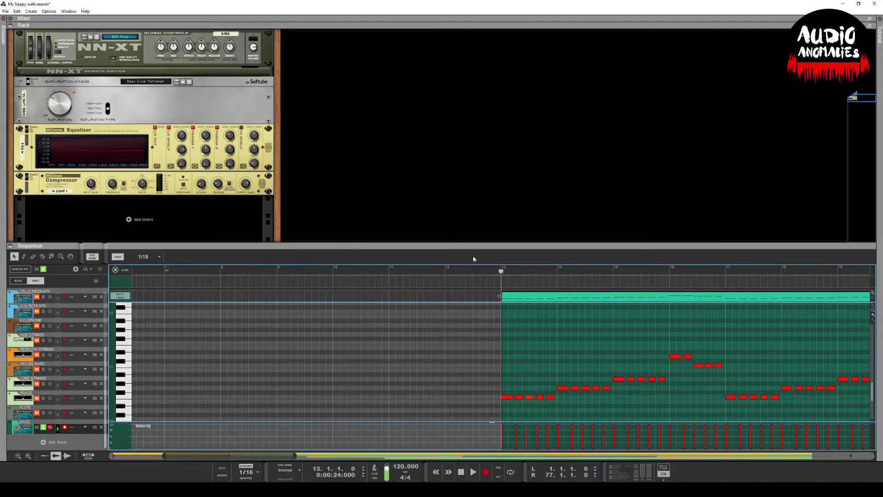
key(F6)
click(473, 472)
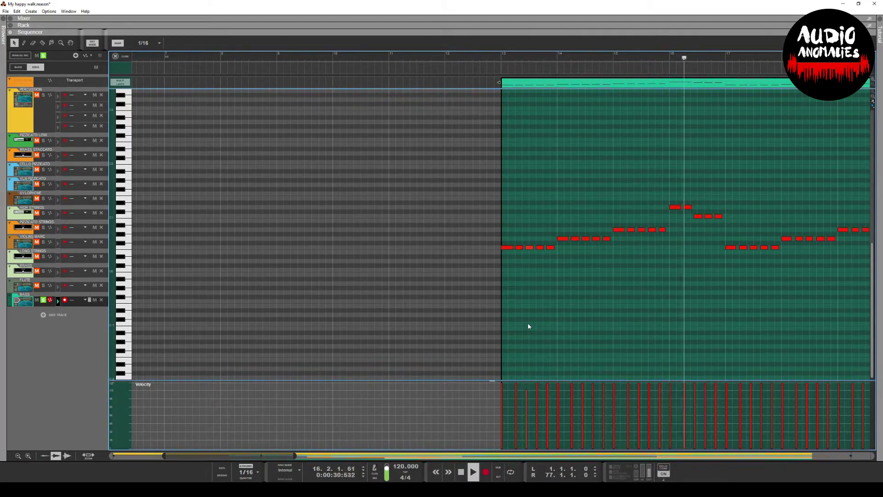
click(461, 472)
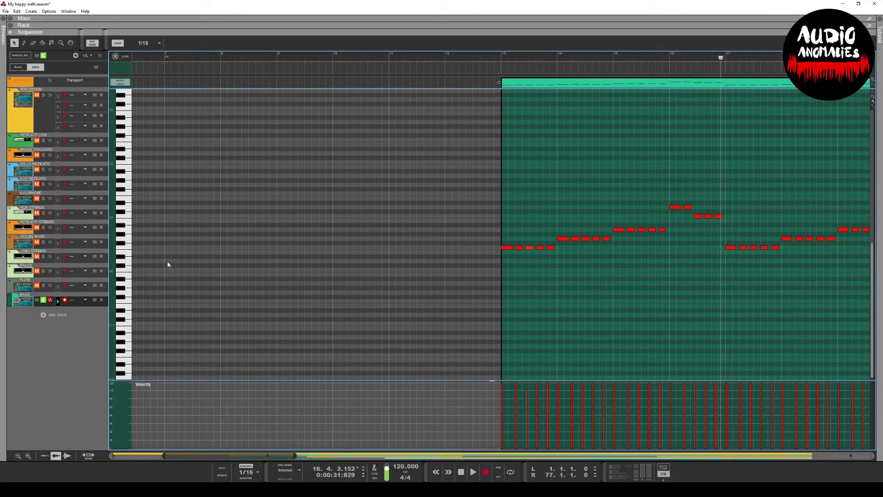
click(92, 43)
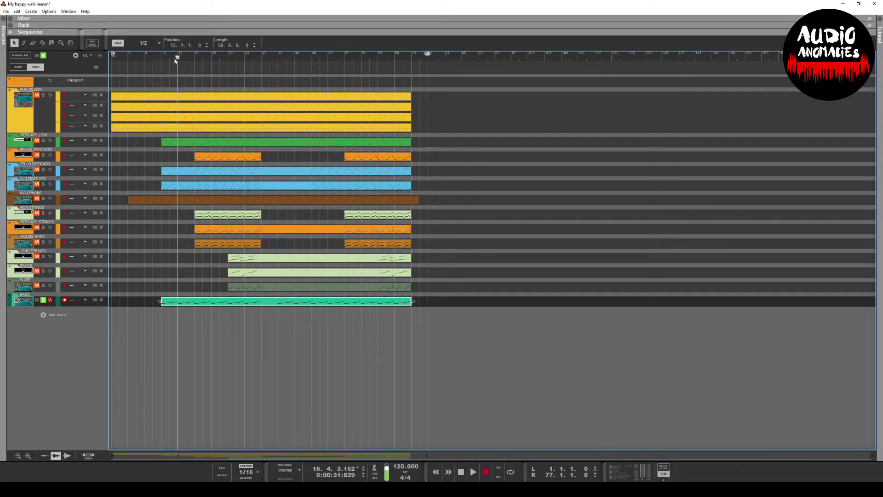
- Solo the percussion track along with the bass and play both together from bar 13 twice
drag(178, 60, 161, 60)
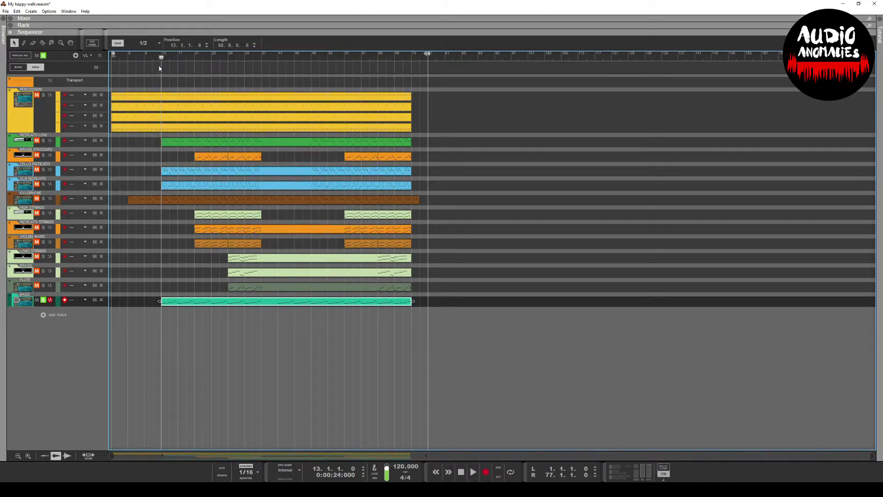
click(43, 94)
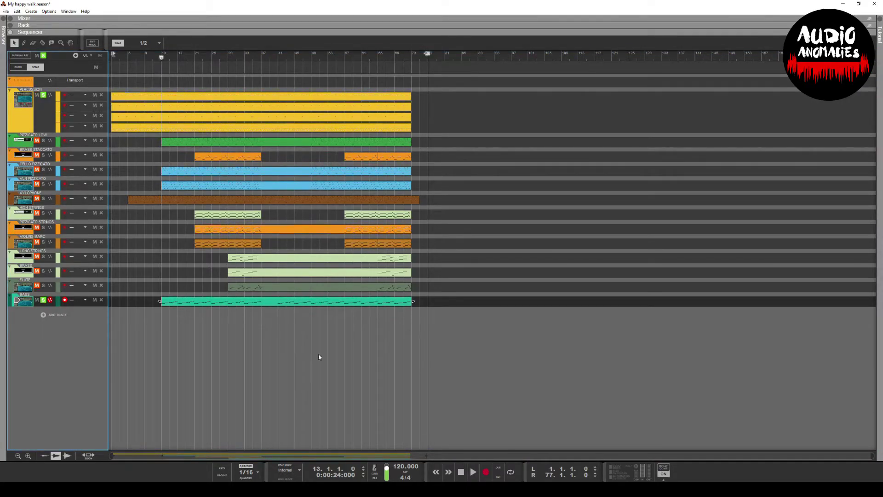
key(space)
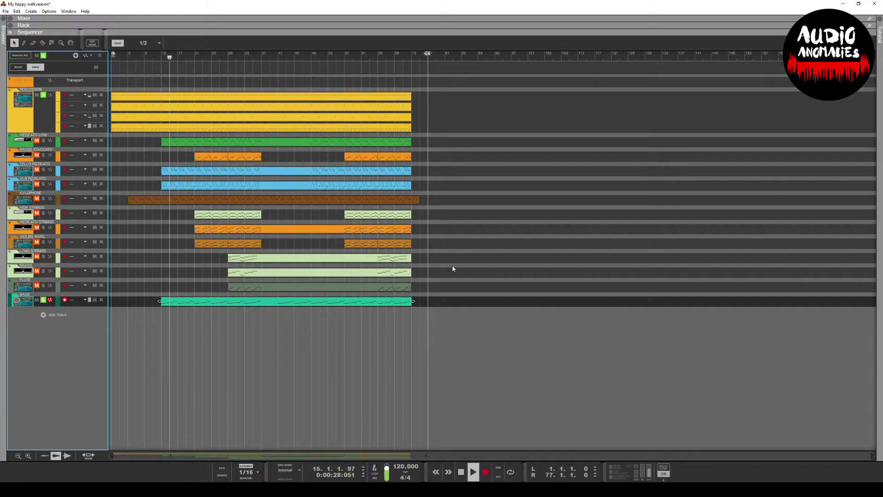
click(462, 473)
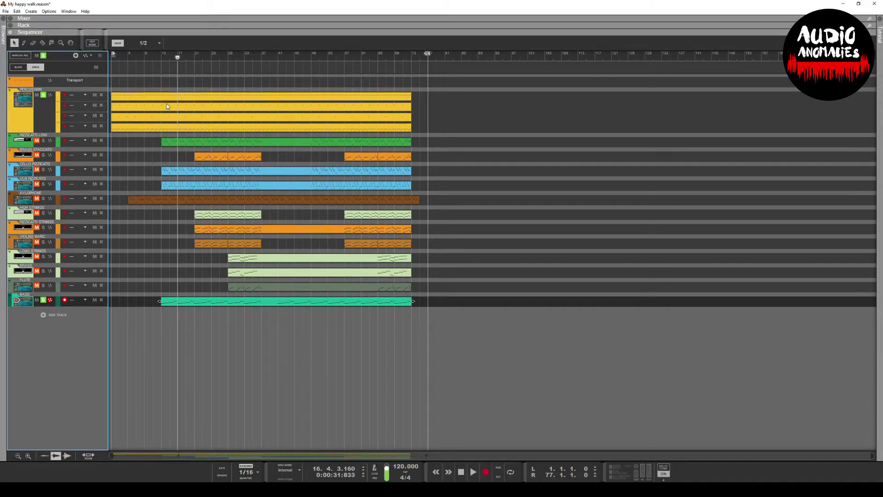
drag(178, 59, 161, 59)
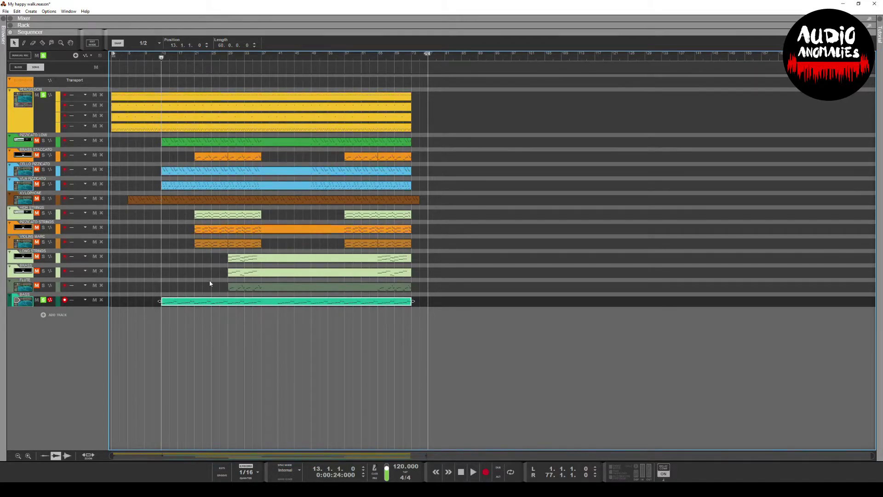
click(475, 472)
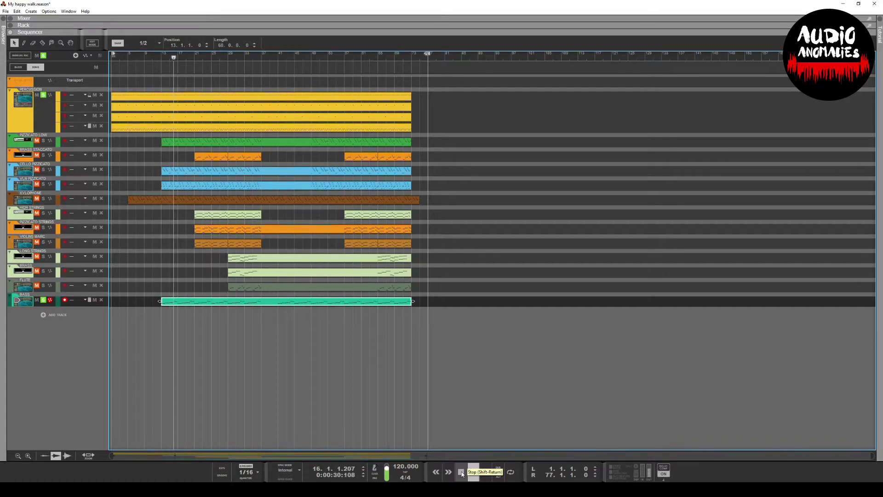
click(462, 474)
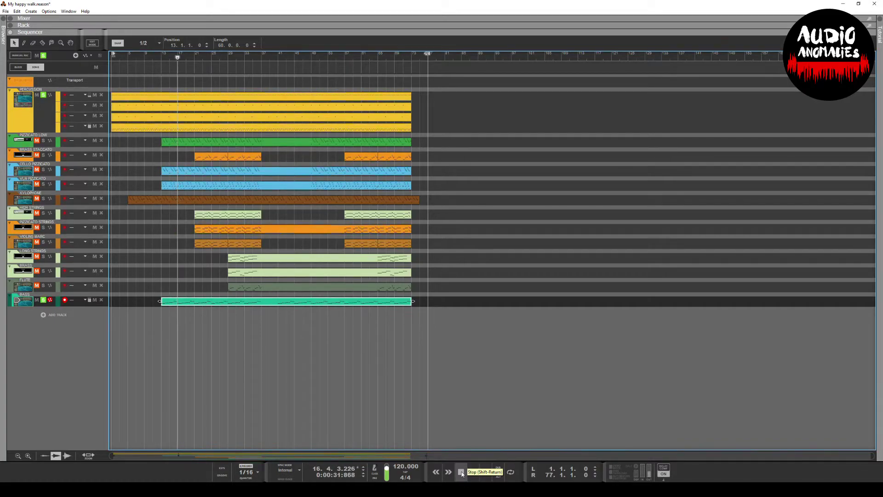
- Clear all track solos, move the playhead to bar 29, and solo the brass track
click(44, 56)
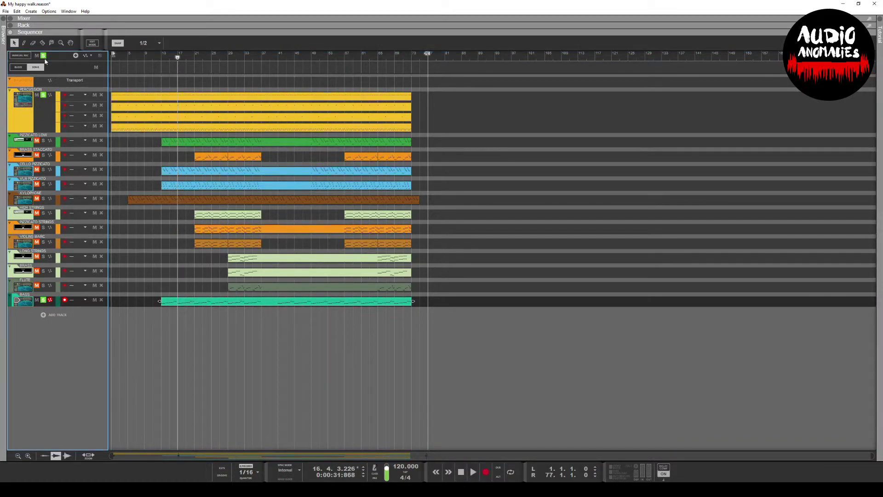
click(44, 55)
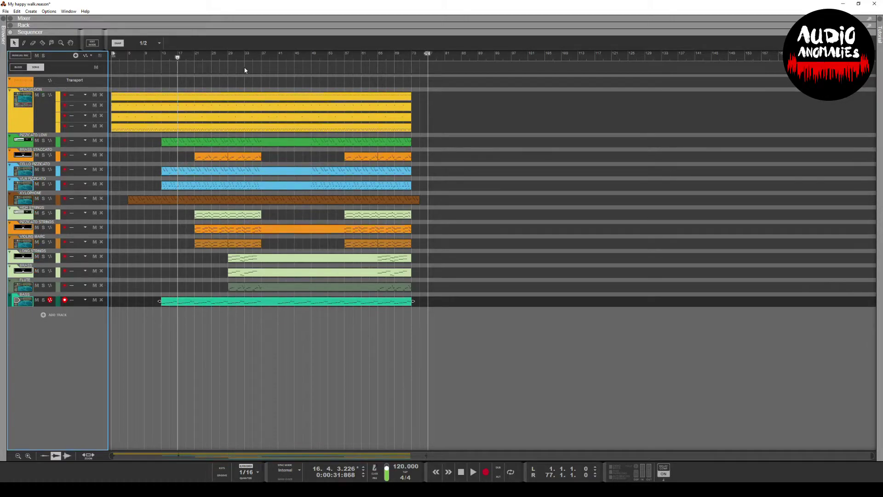
drag(238, 60, 229, 68)
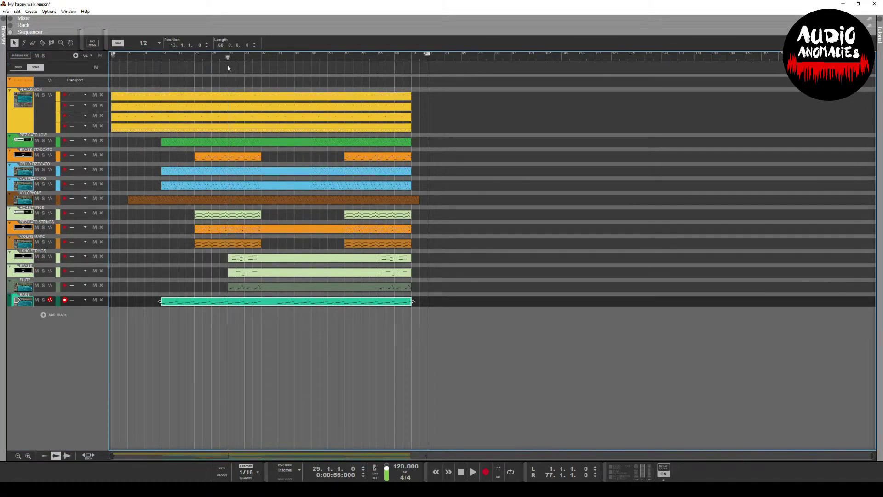
click(43, 271)
- Play the brass from bar 29 while following its clip's notes, and return to the arrangement
click(474, 472)
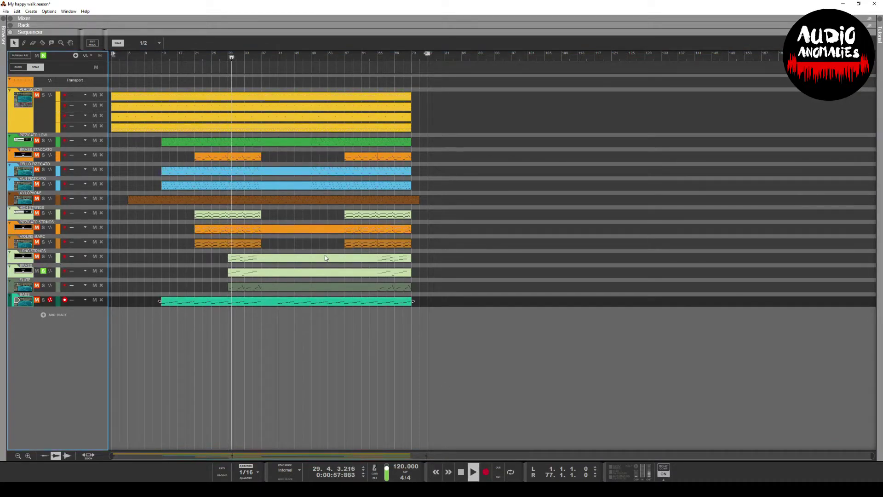
double_click(277, 276)
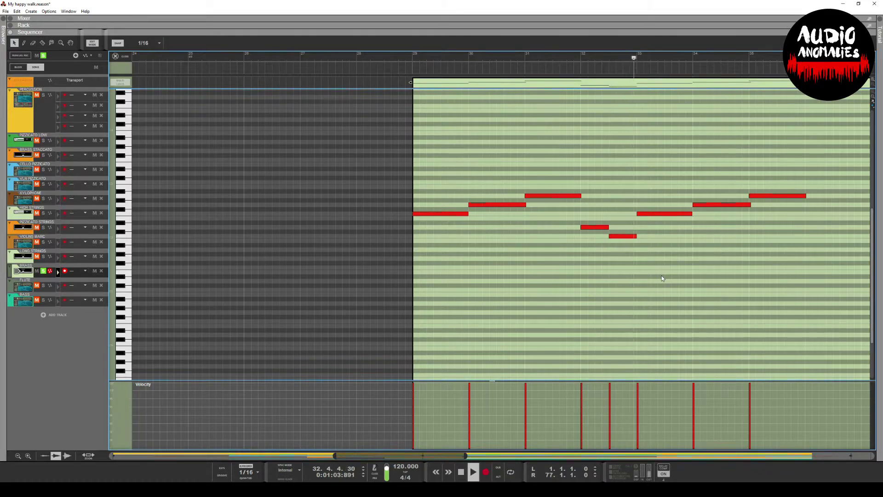
drag(441, 455, 504, 448)
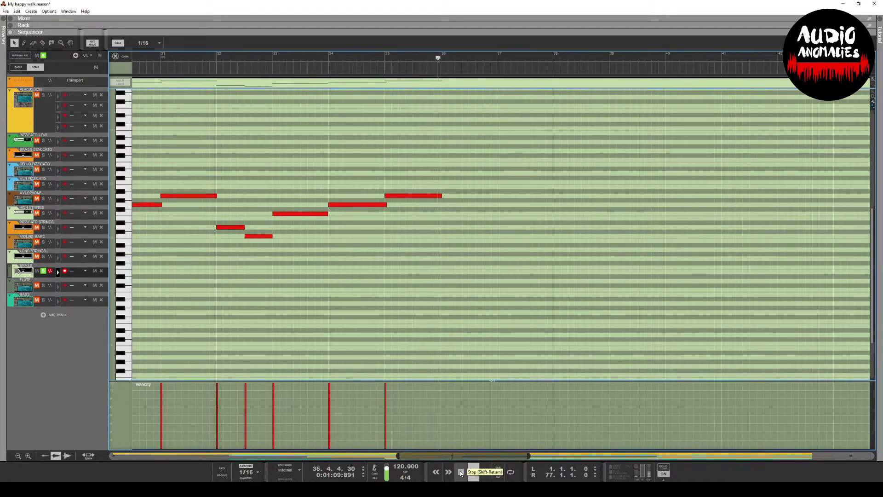
click(461, 473)
key(ctrl+e)
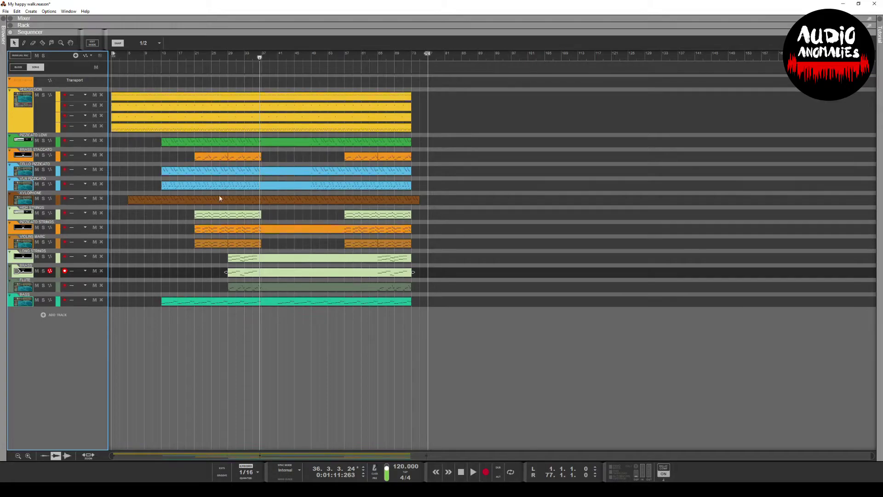
- Solo the flute track with the playhead at bar 29 and look over the flute clip's notes
click(227, 56)
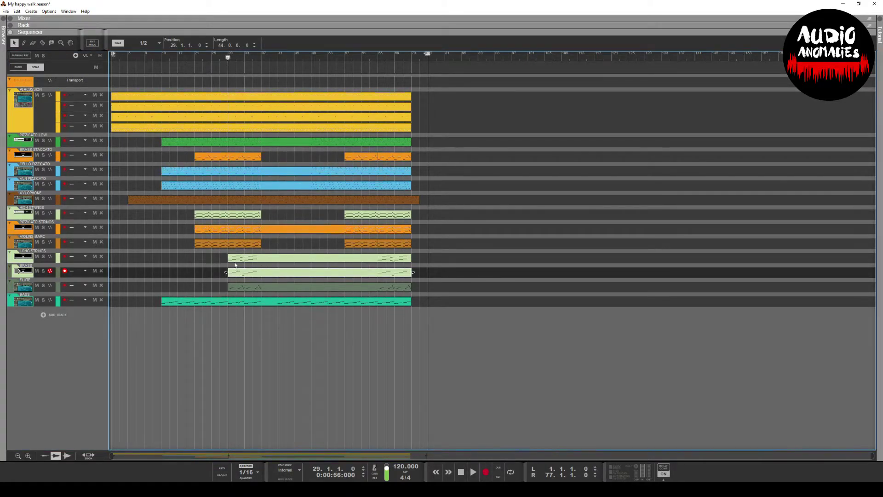
double_click(248, 286)
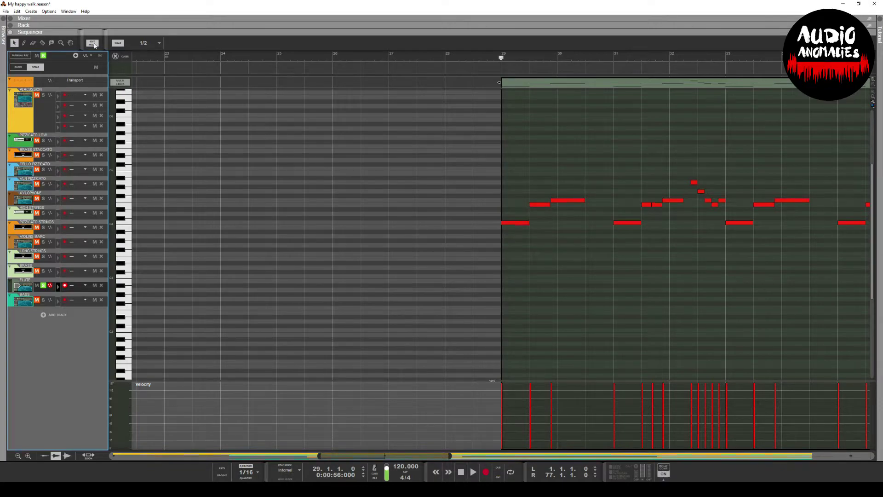
key(ctrl+e)
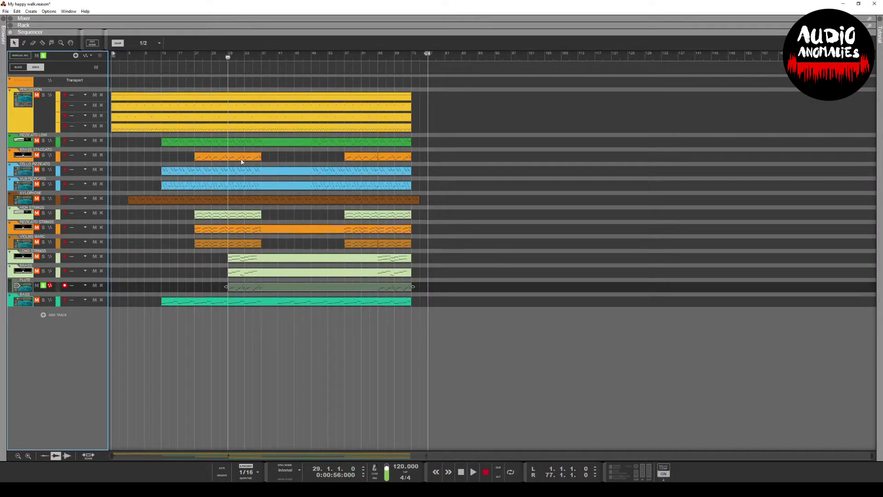
- Show the rack together with the sequencer and examine the flute's NN-XT sampler, equalizer and reverb devices
click(23, 286)
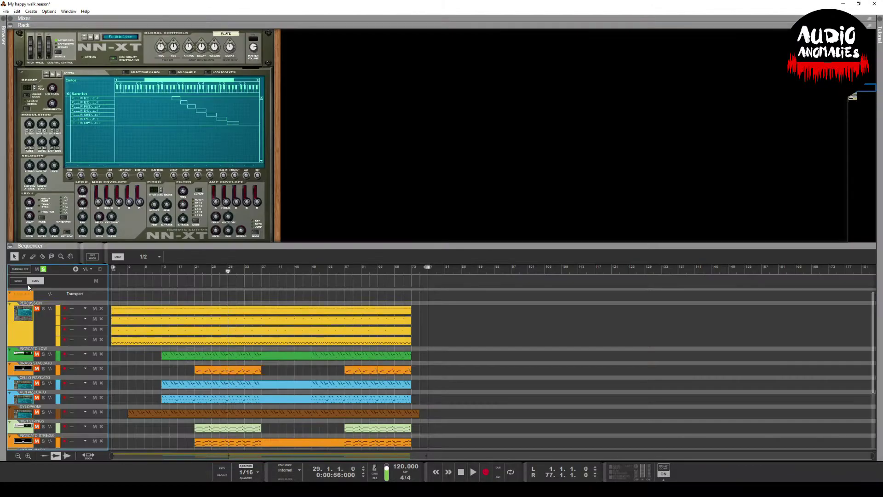
scroll(178, 147, down, 3)
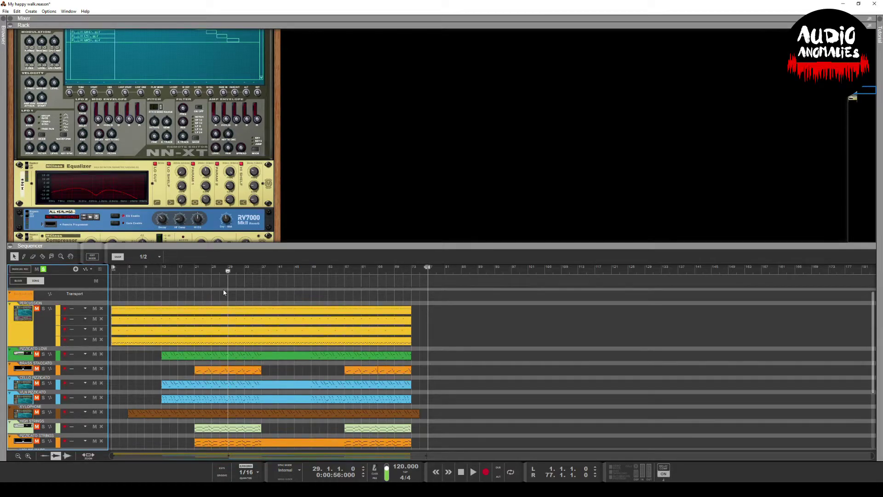
scroll(308, 417, down, 6)
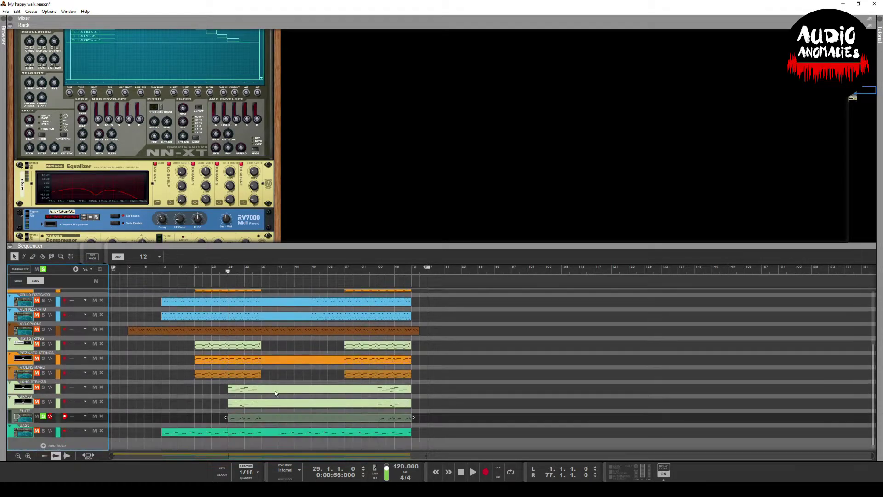
- Play the soloed flute from bar 29 while viewing its MClass Equalizer, RV7000 reverb and compressor
key(space)
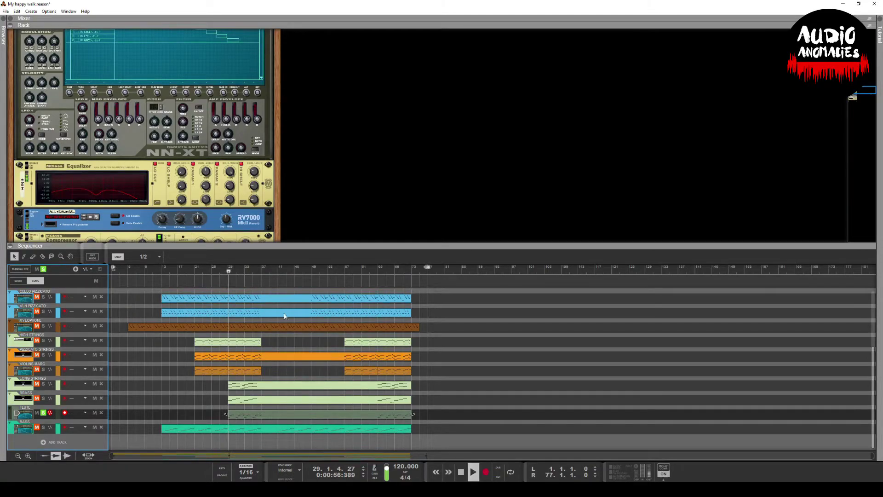
scroll(238, 183, down, 3)
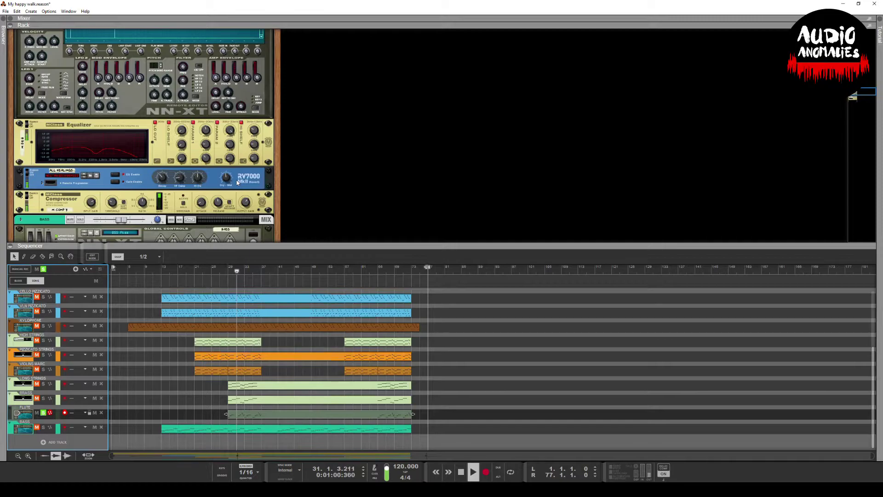
click(461, 472)
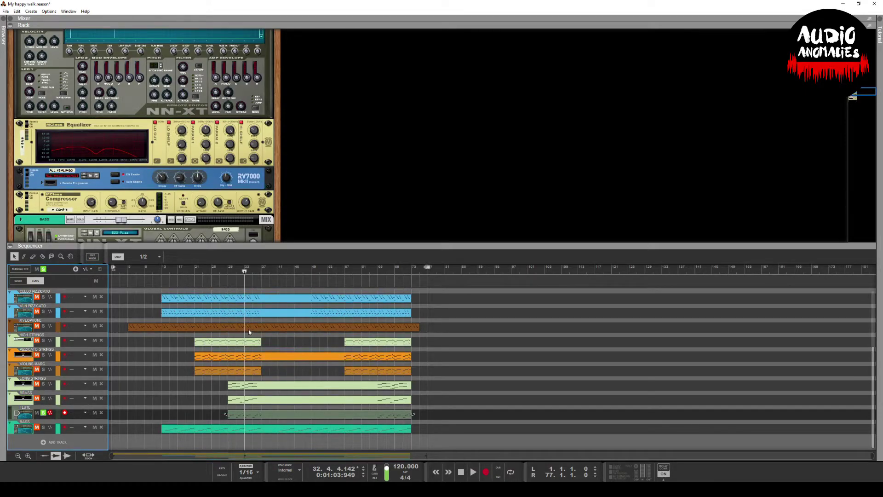
- Bypass the flute's MClass Equalizer and RV7000 reverb, with the reverb's remote programmer unfolded, and return the playhead to bar 29
click(27, 127)
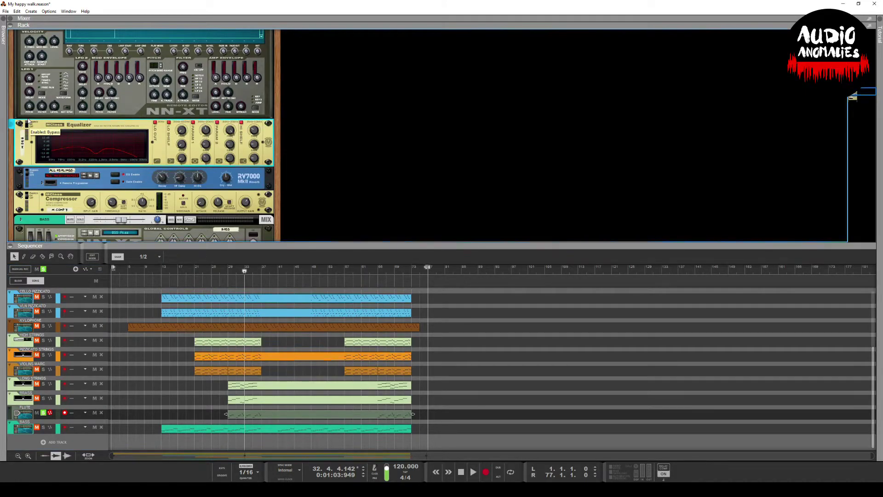
click(26, 174)
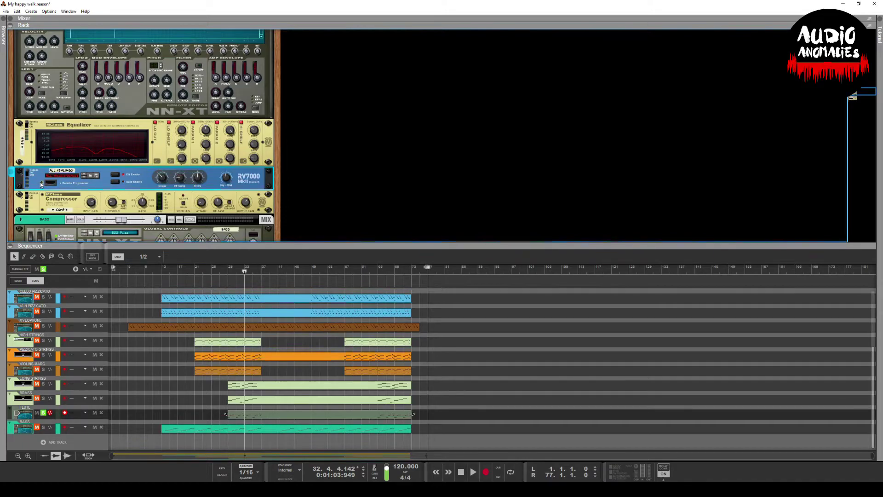
click(41, 183)
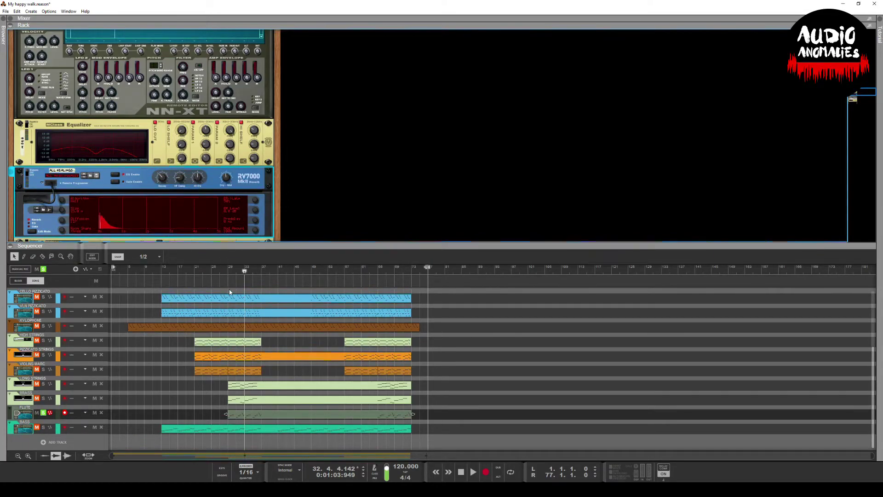
click(227, 271)
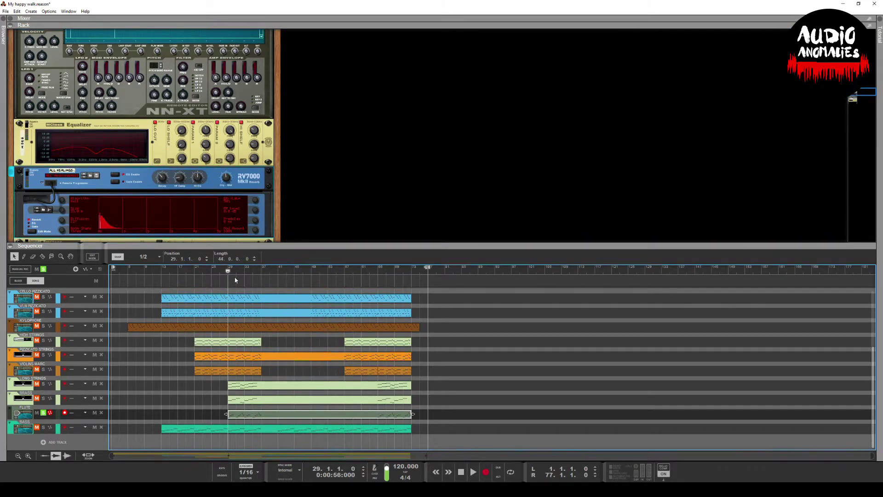
- Play the soloed flute from bar 29 with its effects bypassed, stop, and return the playhead to bar 29
click(474, 472)
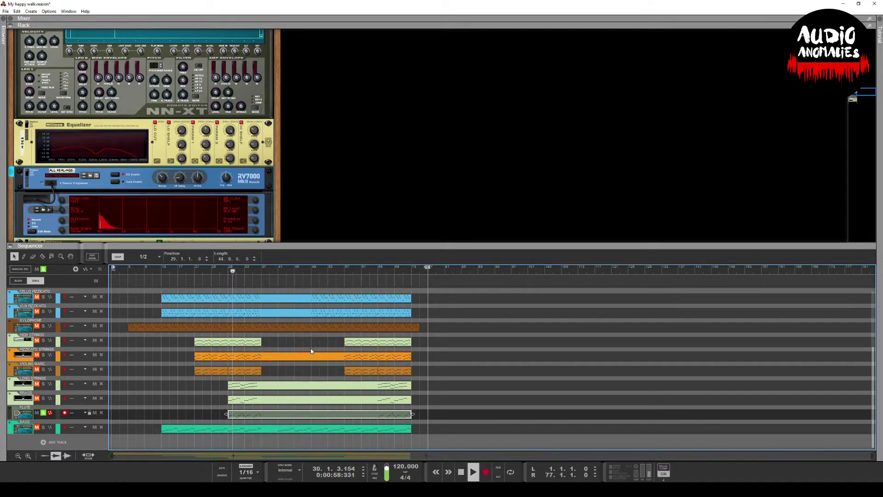
click(461, 472)
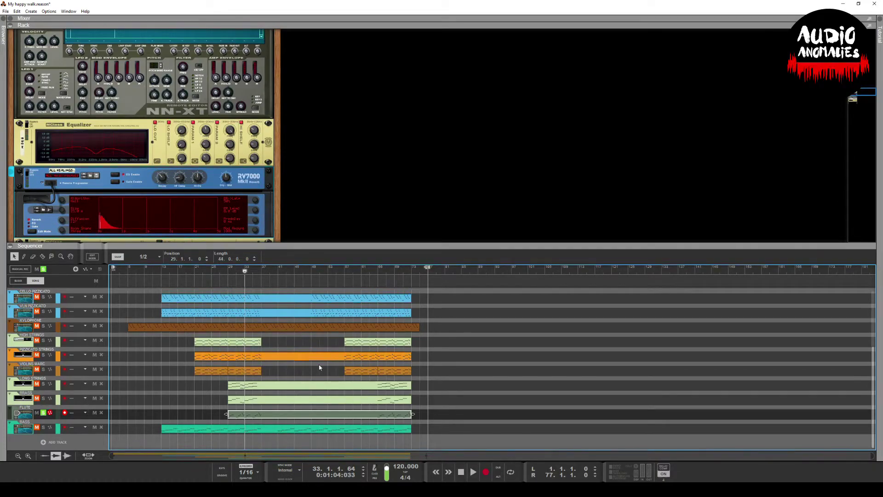
click(229, 271)
- Re-enable the flute's MClass Equalizer and RV7000 reverb and play the flute from bar 29 with both effects on
click(26, 125)
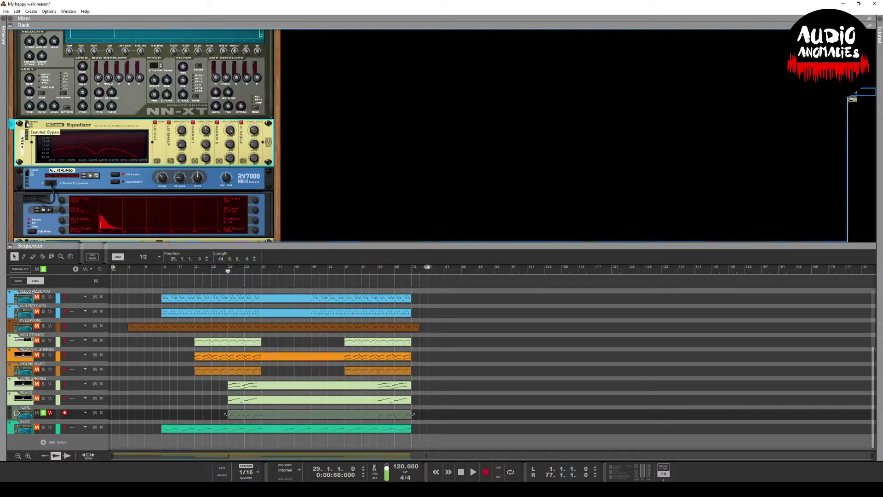
click(26, 173)
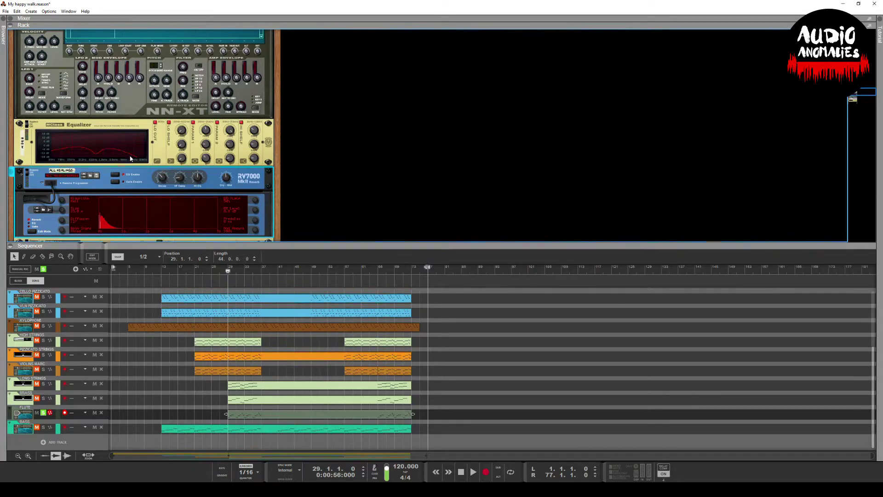
click(474, 473)
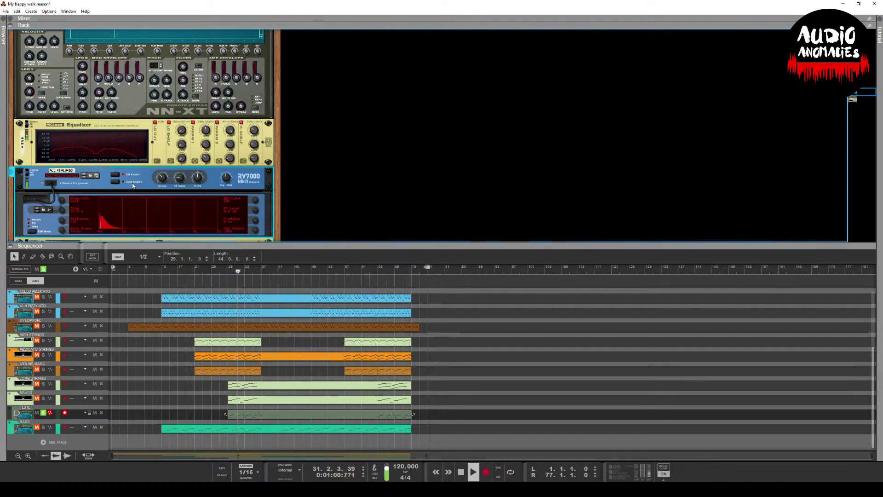
click(462, 472)
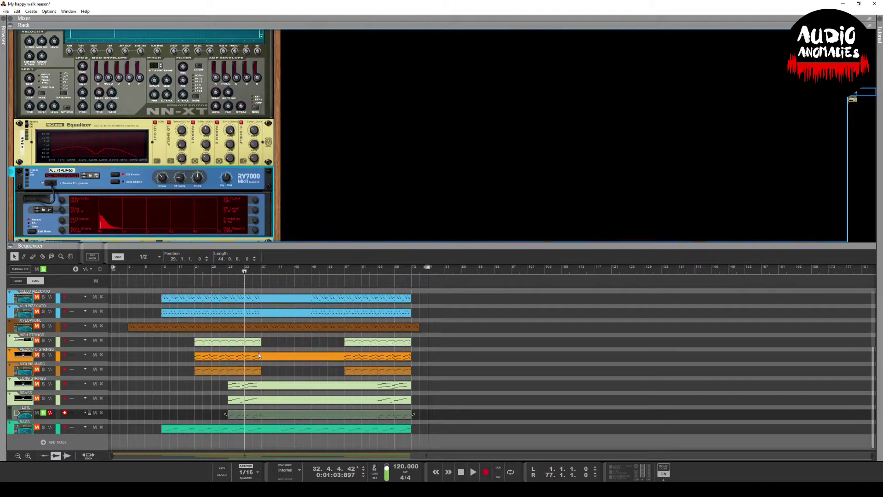
- Clear the flute solo and solo the High Strings, Pizzicato Strings and Violins Marc tracks
click(42, 269)
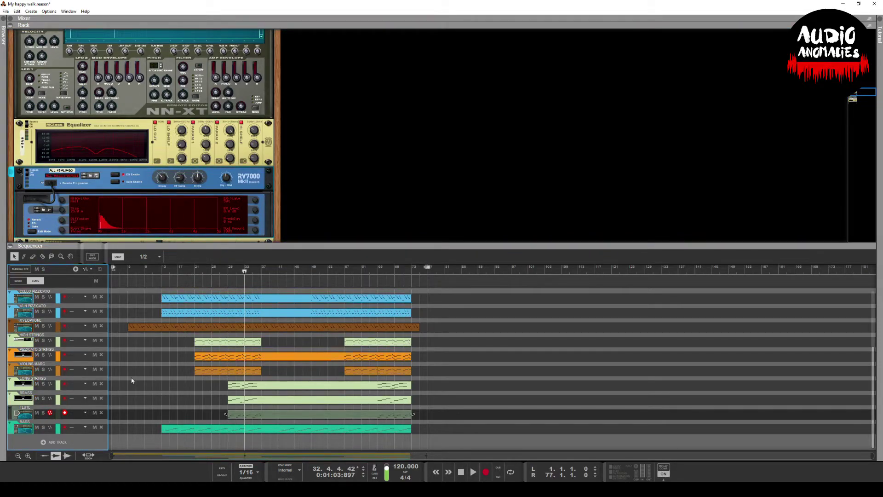
click(43, 341)
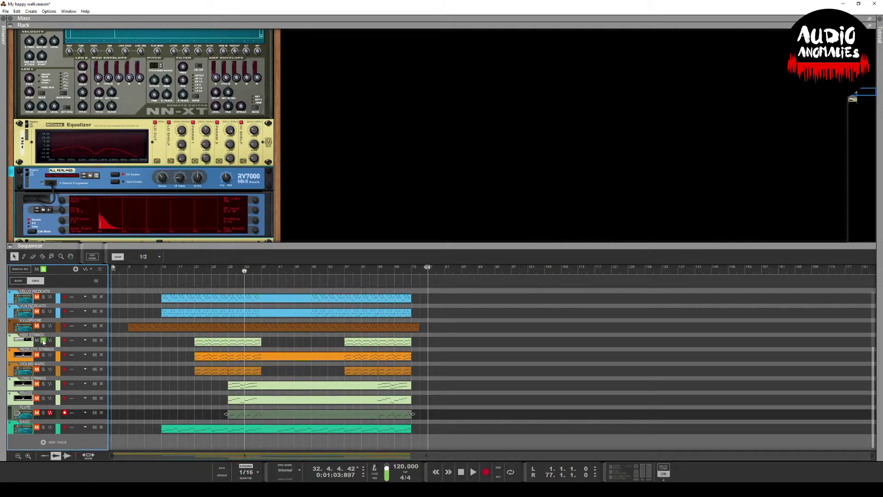
click(43, 355)
click(44, 370)
- Show the High Strings devices in the rack and inspect the Short Strings instrument in the Kontakt plugin window, closing it when done
click(24, 341)
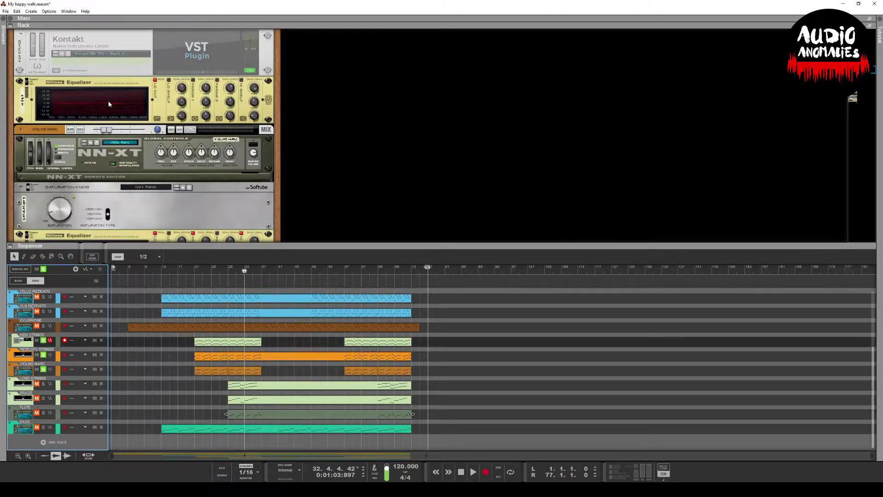
click(176, 75)
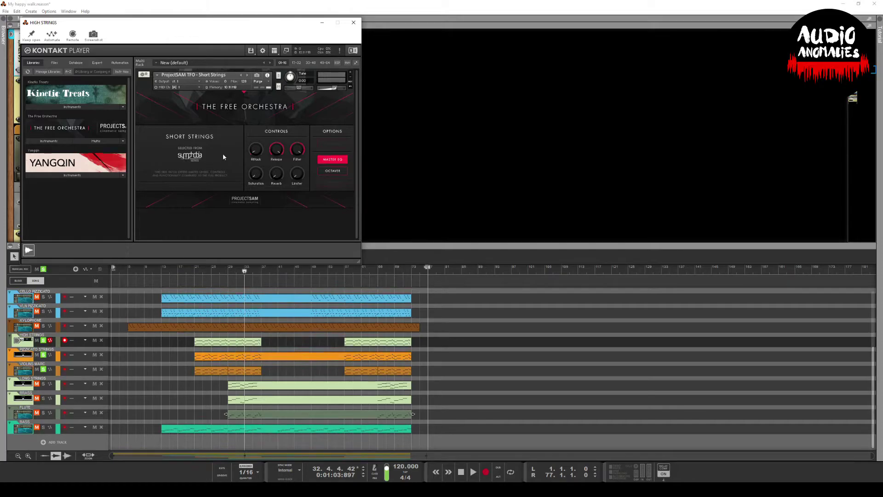
click(353, 22)
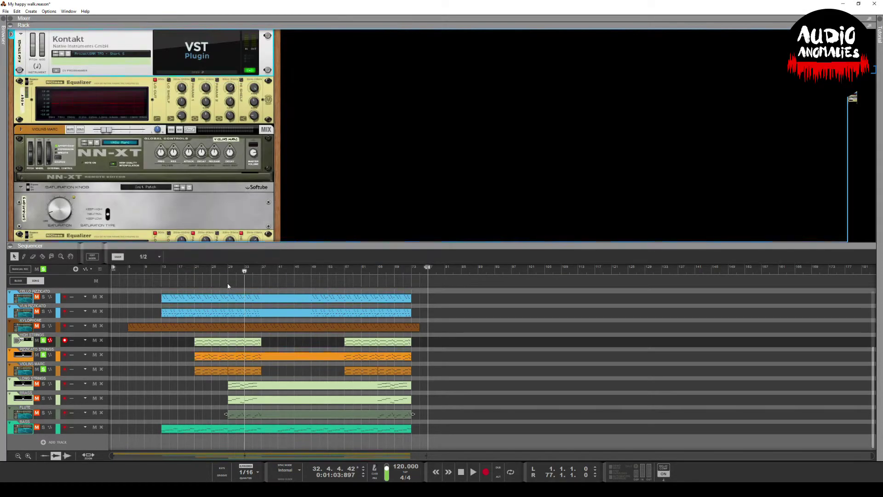
- Move the playhead to bar 21 and play the three soloed string tracks
click(229, 270)
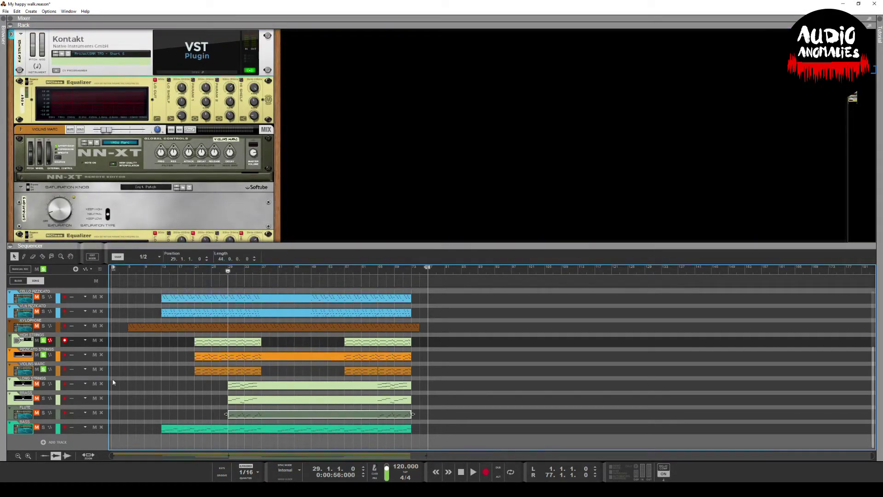
click(196, 270)
key(space)
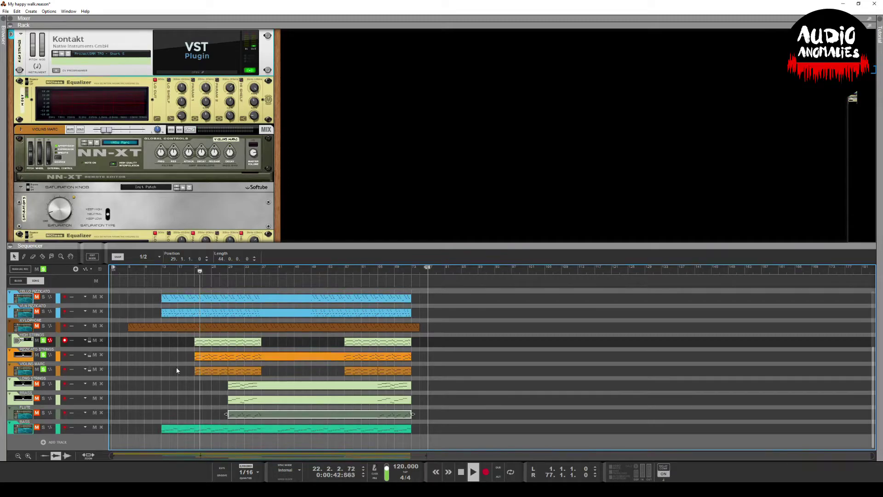
- Move the Brass Staccato track down between the Xylophone and High Strings tracks and stop playback
scroll(179, 375, up, 3)
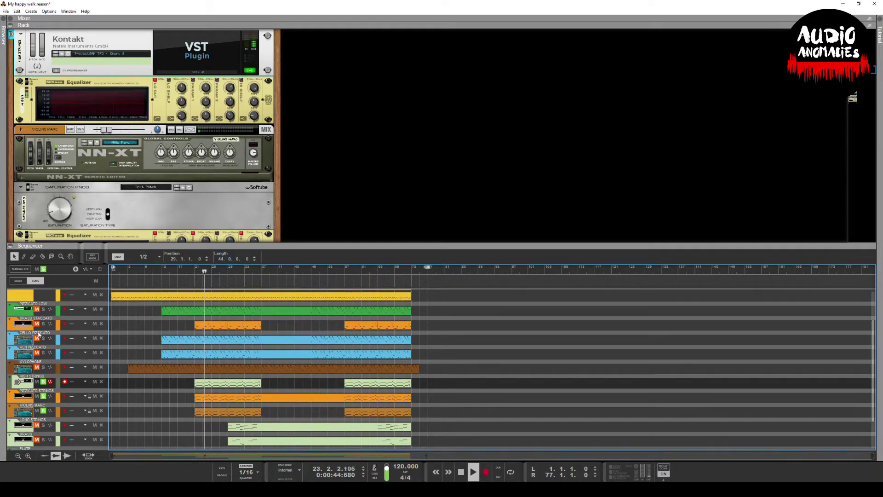
drag(10, 329, 10, 370)
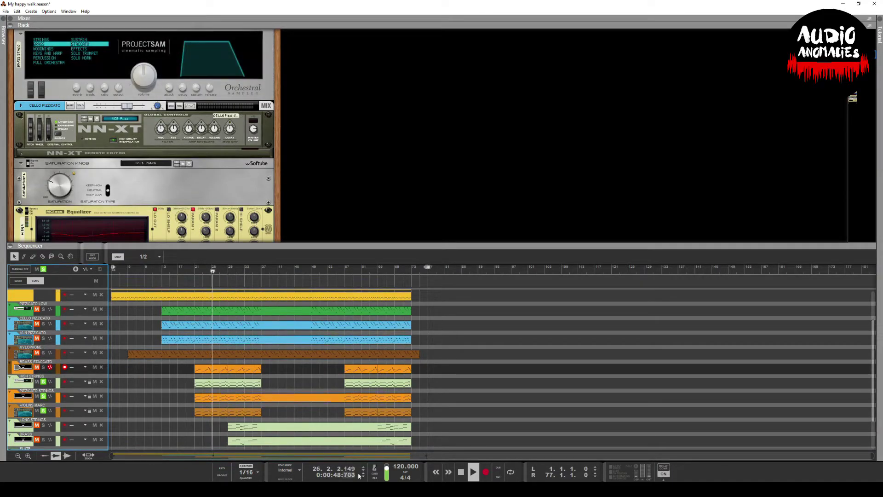
key(space)
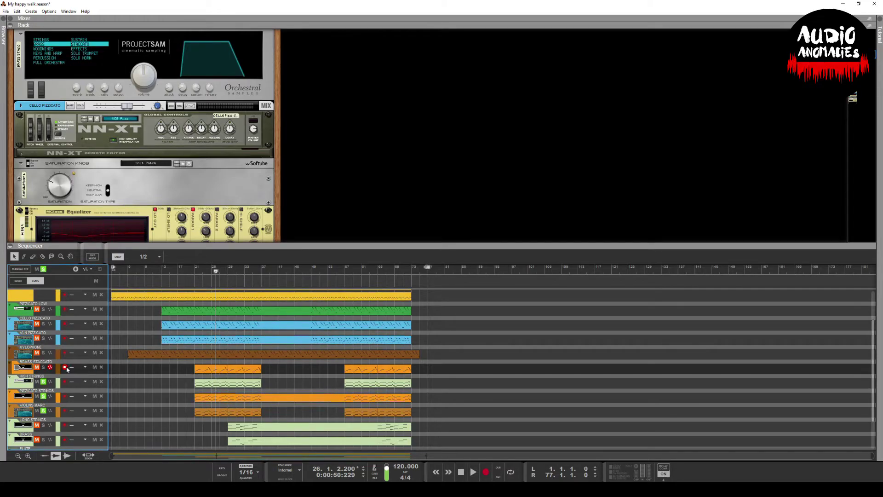
- Solo only the Brass Staccato track, removing the solo from the three string tracks, and start playback from bar 21
click(43, 367)
click(44, 382)
click(43, 397)
click(43, 411)
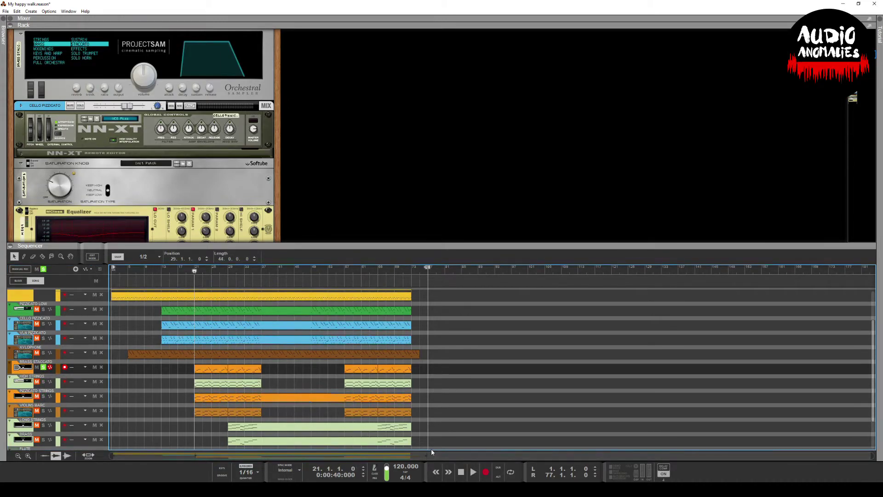
click(472, 473)
- Examine the first Brass Staccato clip's notes in the enlarged sequencer during playback, then stop and return to the arrangement
double_click(221, 369)
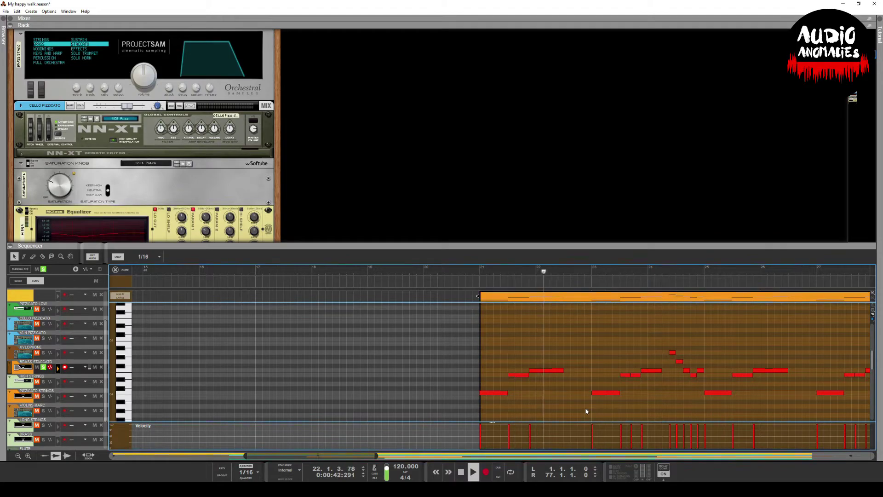
scroll(586, 409, down, 2)
key(F6)
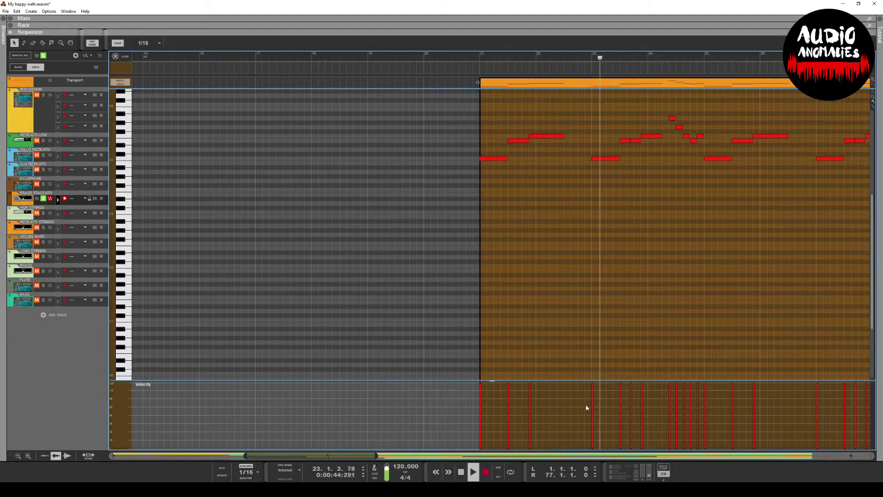
scroll(622, 314, up, 4)
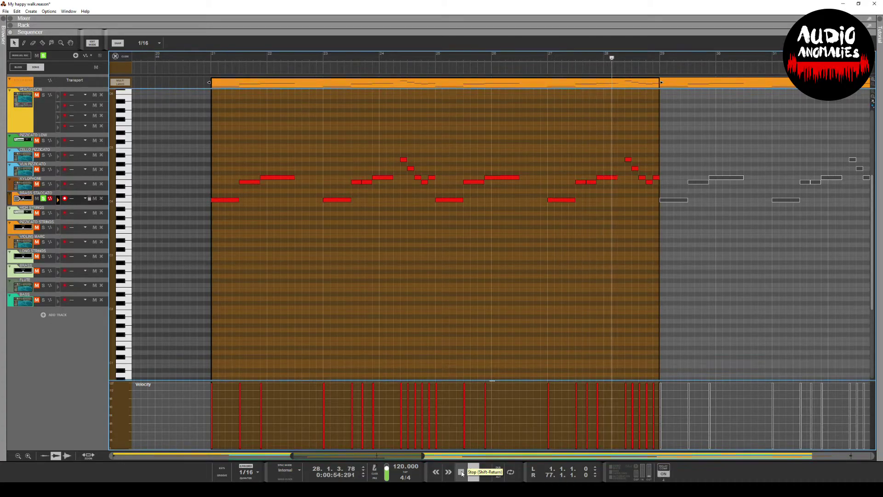
click(462, 473)
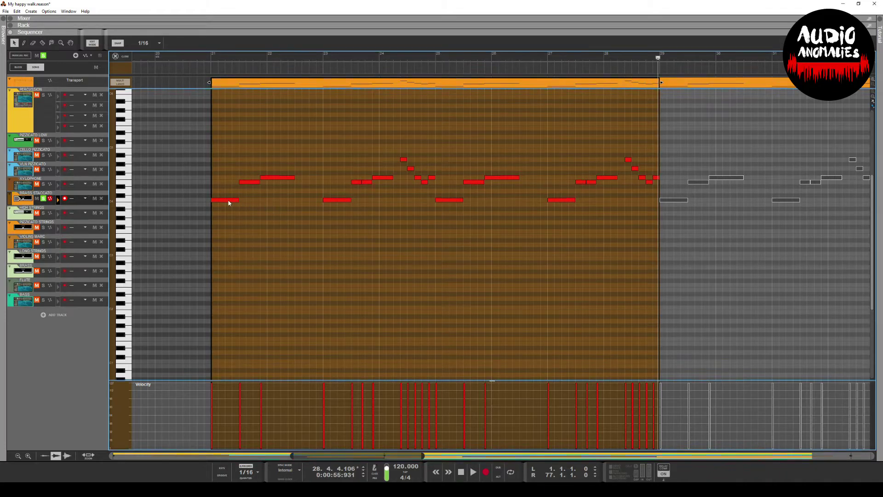
click(98, 45)
click(181, 230)
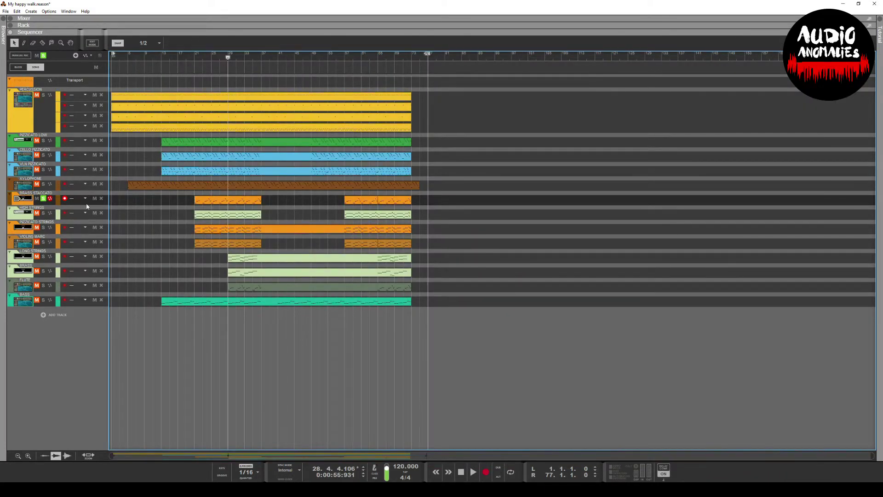
- Solo the violin and cello pizzicato tracks instead of Brass Staccato and play them briefly from bar 29
click(44, 198)
click(44, 170)
click(45, 155)
click(474, 472)
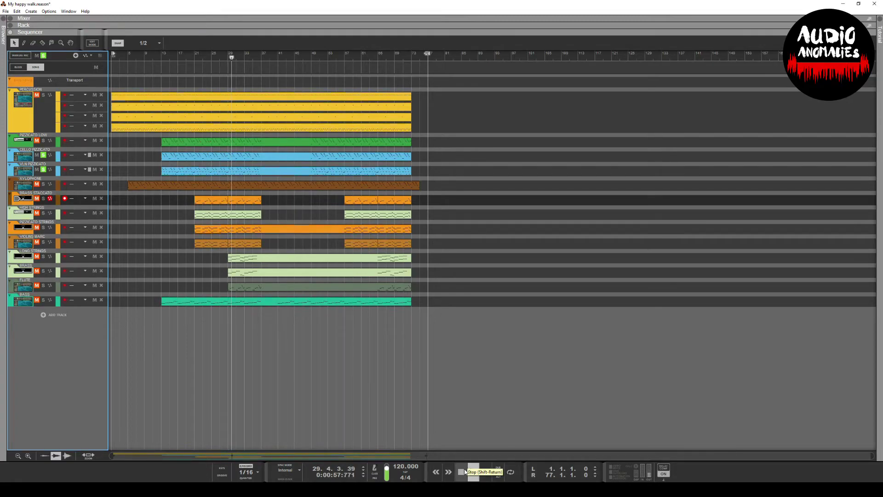
click(465, 471)
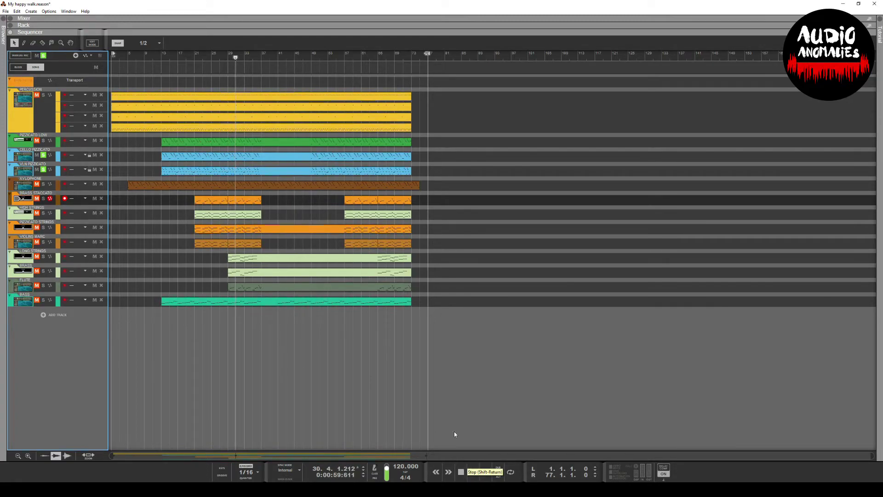
- Look over the violin pizzicato clip's notes, return to the arrangement and remove the solo from both pizzicato tracks
double_click(238, 171)
scroll(458, 253, up, 3)
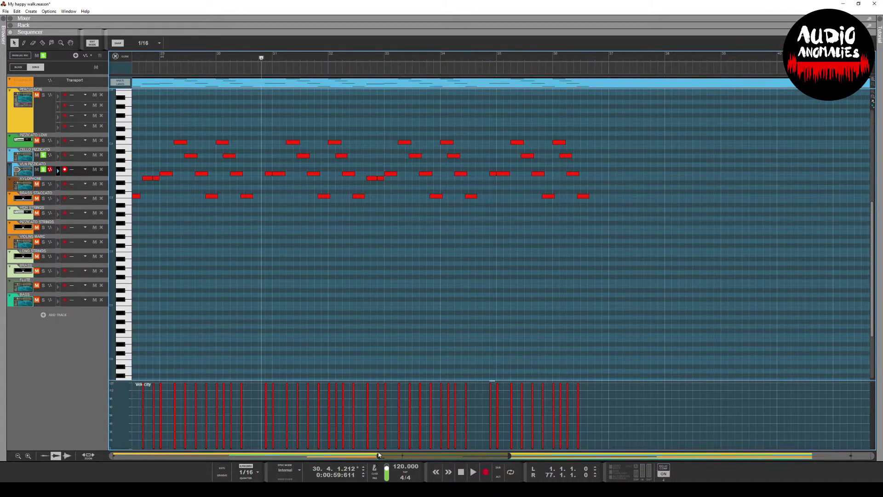
key(ctrl+e)
click(43, 169)
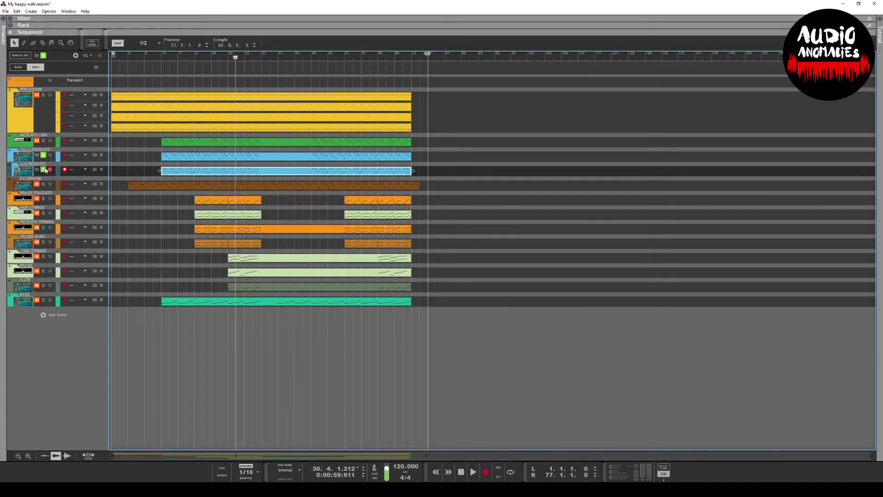
click(43, 155)
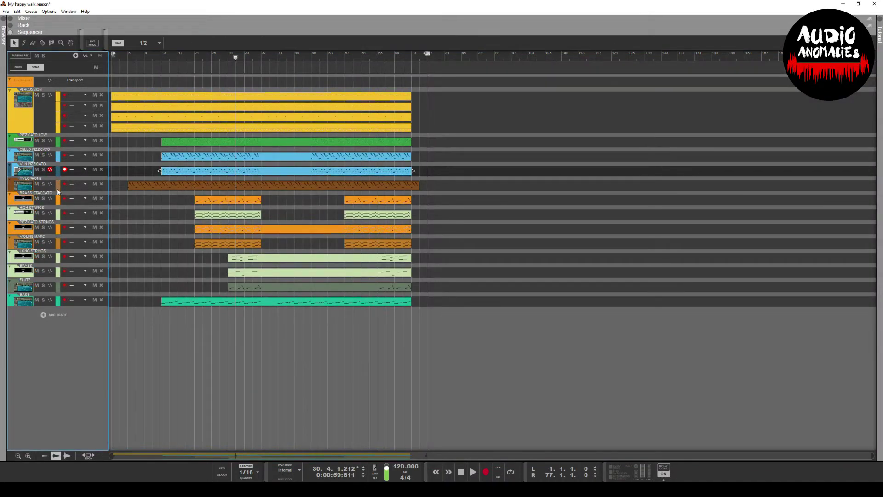
- Solo Brass Staccato with the playhead at bar 21 and examine its first clip, highlighting all the C4 notes
click(195, 57)
click(43, 199)
double_click(207, 199)
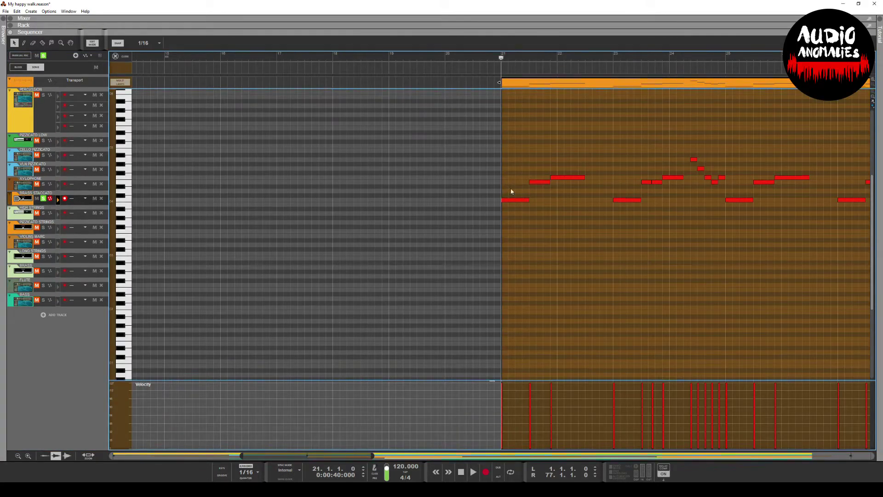
click(127, 196)
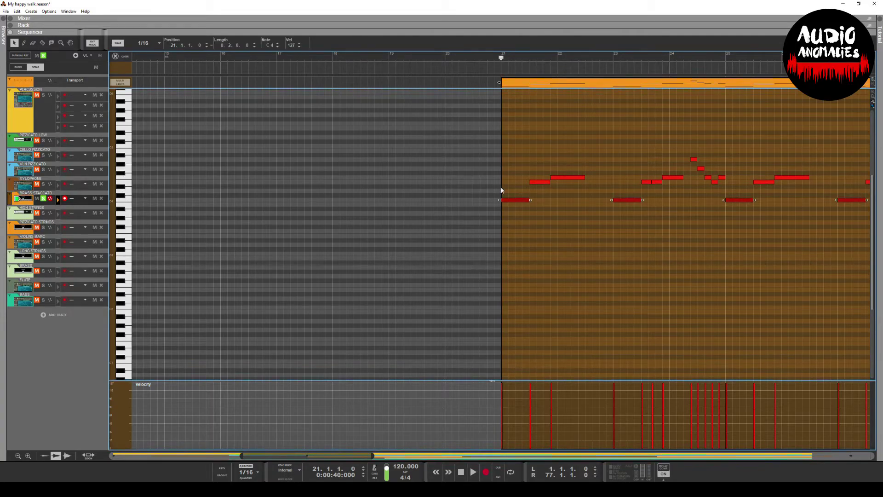
click(91, 44)
click(177, 207)
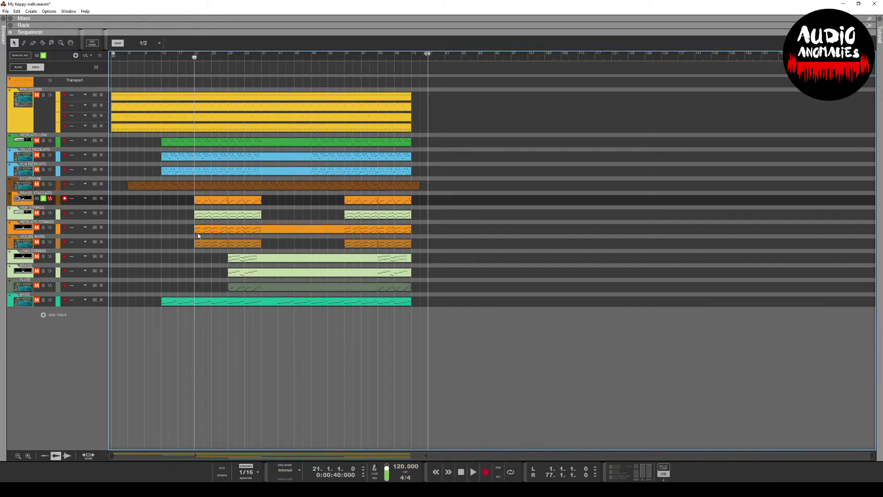
- Add Pizzicato Low, cello and violin pizzicato, Xylophone, High Strings, Pizzicato Strings, Violins Marc, Long Strings and Brass to the solo
click(44, 140)
click(44, 155)
click(43, 169)
click(43, 184)
click(44, 213)
click(43, 227)
click(44, 242)
click(43, 256)
click(43, 271)
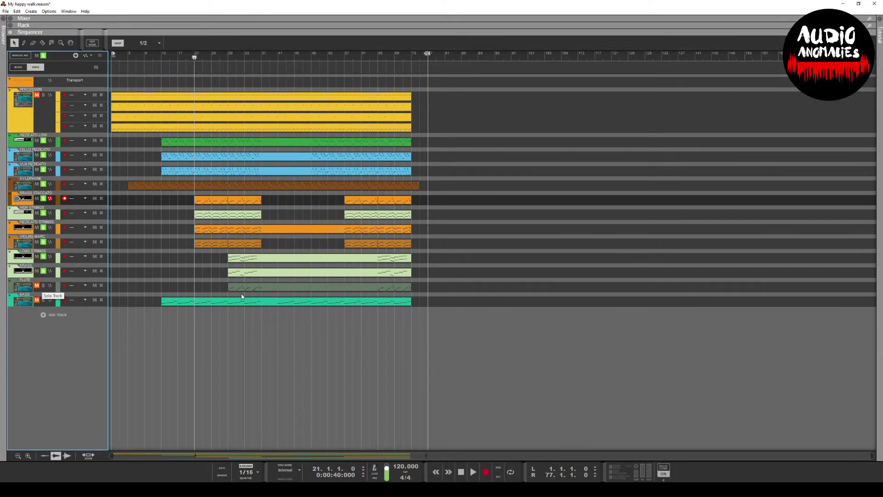
- Play the soloed tracks from bar 13 and briefly highlight the brass and string clips that start at bar 21
mouse_move(168, 54)
mouse_down()
mouse_move(125, 56)
mouse_move(161, 75)
mouse_up()
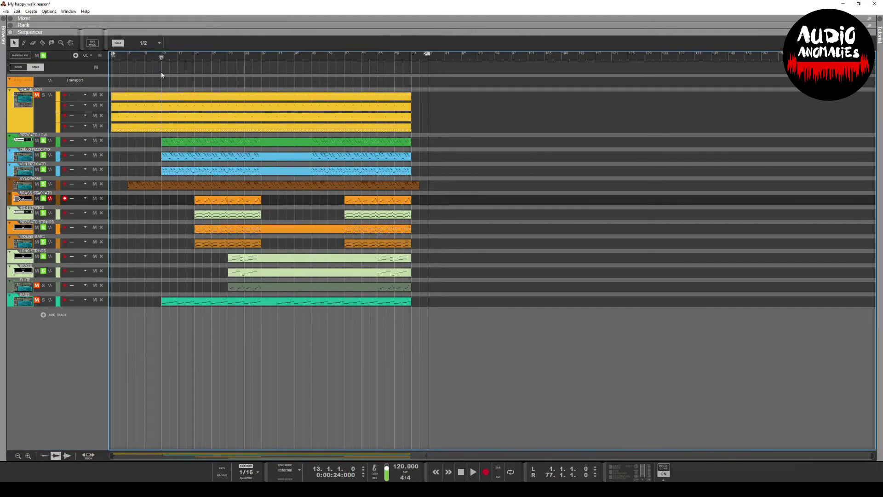
click(473, 472)
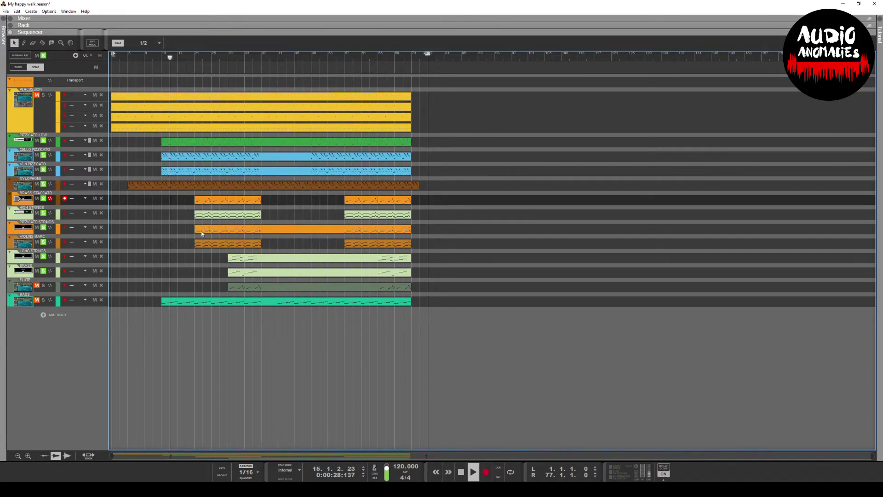
drag(207, 263, 213, 197)
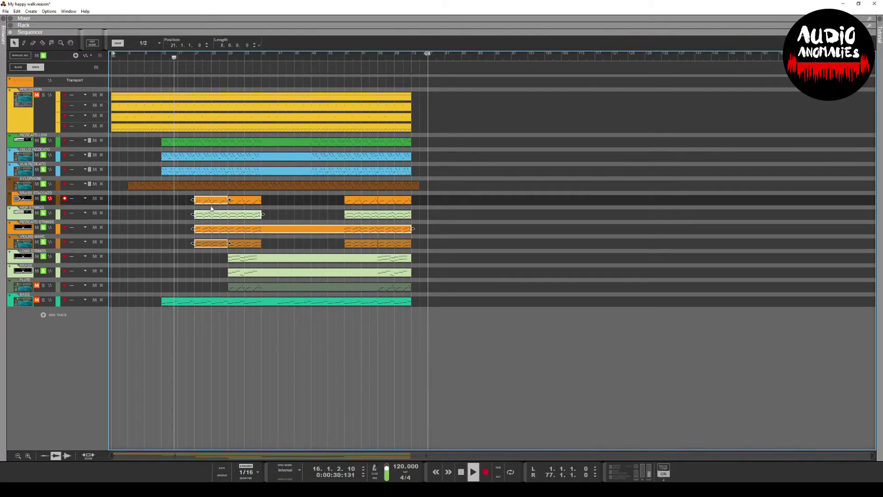
click(210, 260)
- Cut the empty middle section out of the Pizzicato Strings clip with the Razor, delete it, return to the selection tool and stop playback
click(42, 43)
drag(262, 229, 343, 229)
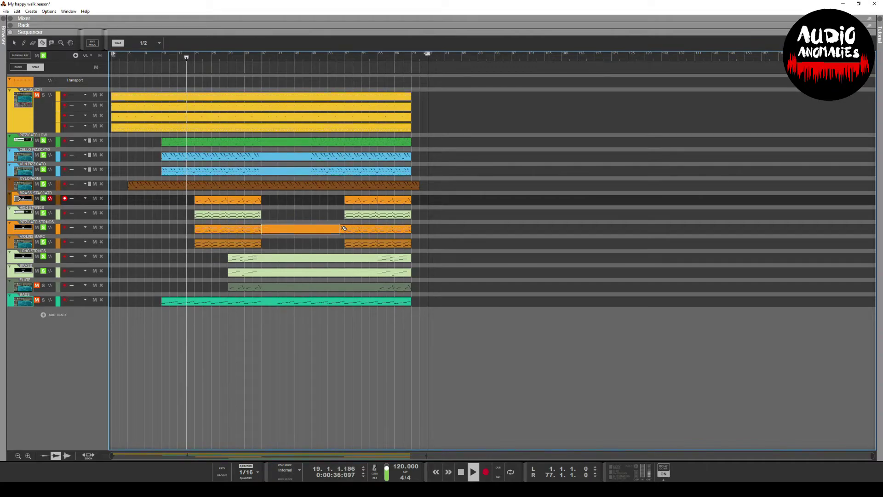
key(Delete)
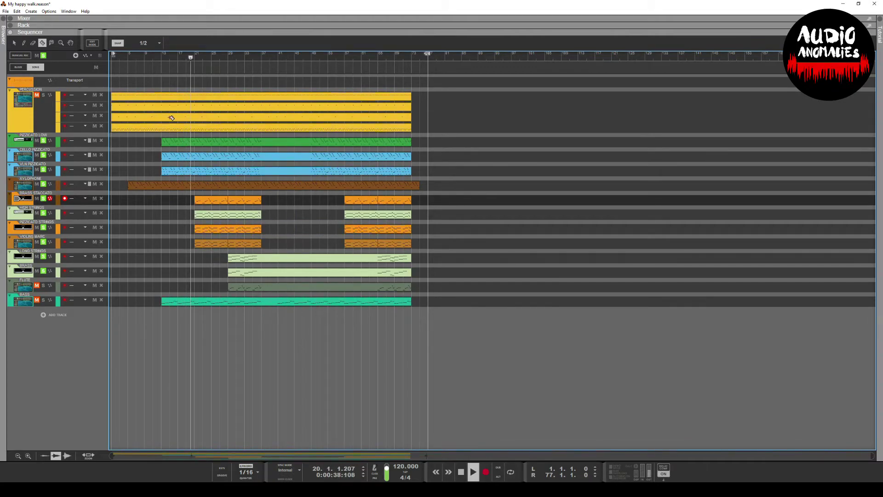
click(14, 43)
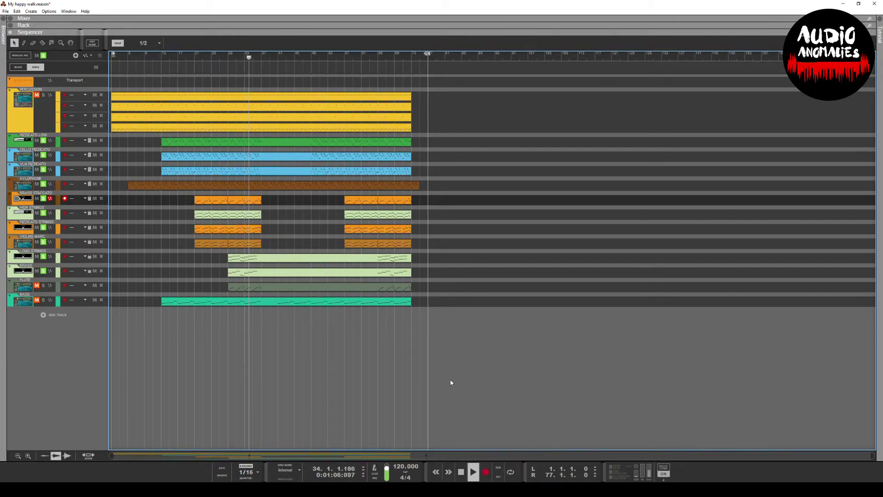
click(463, 471)
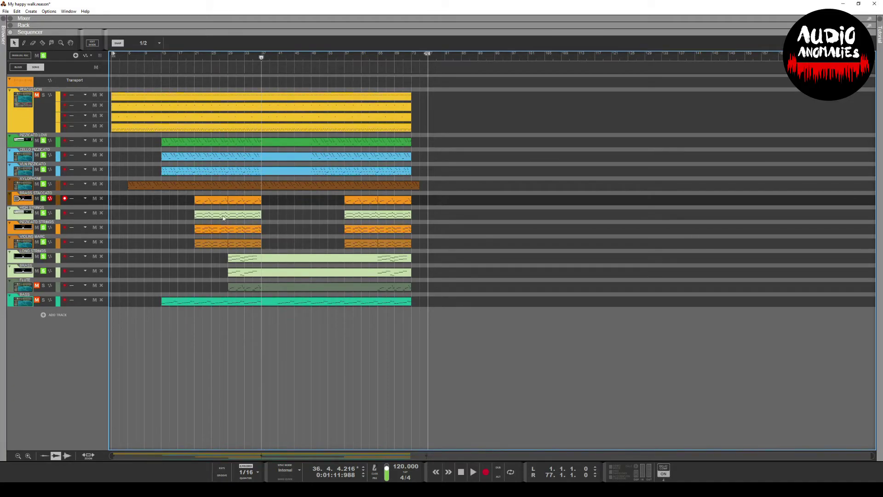
- Add the Flute track to the solo and play the soloed tracks from bar 21
click(228, 61)
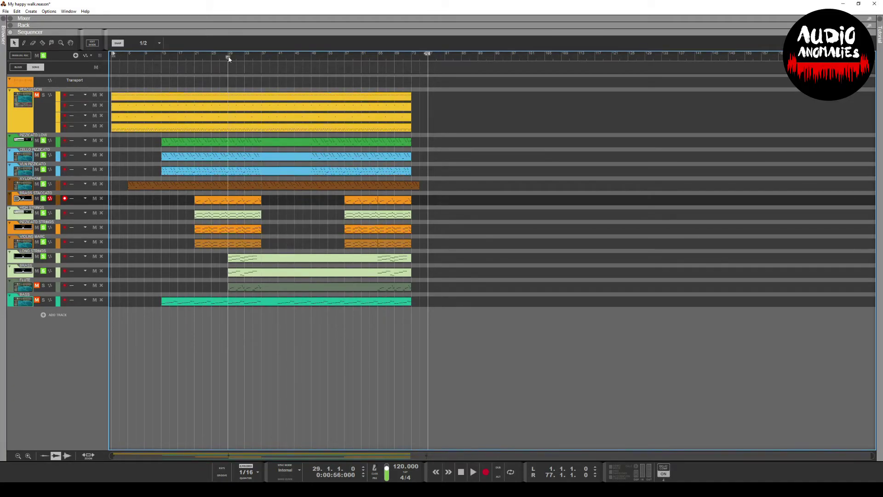
click(64, 286)
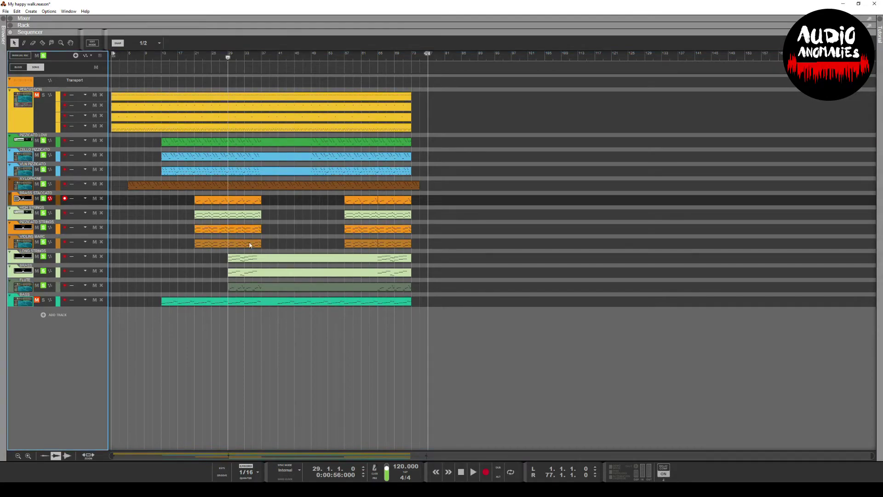
click(195, 56)
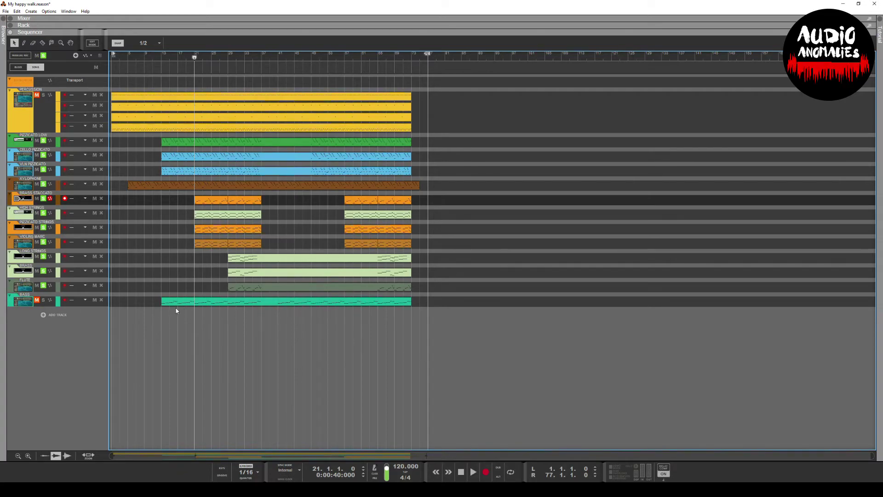
click(474, 472)
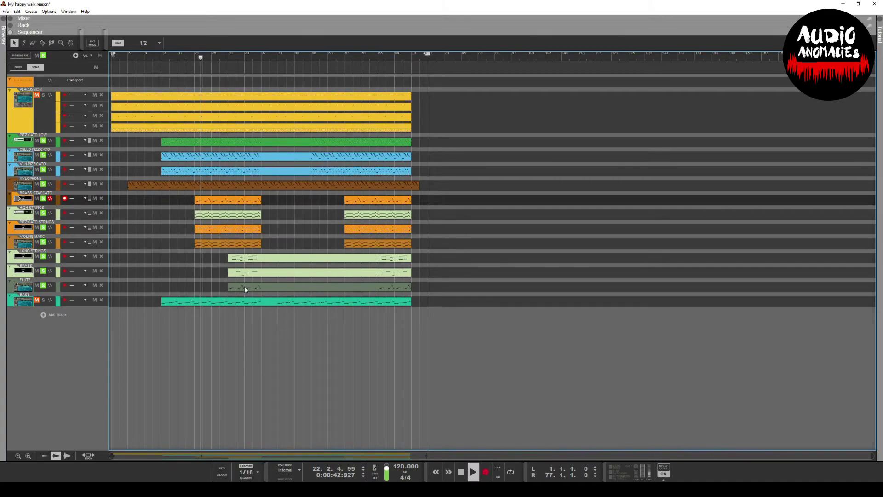
- Open the flute clip that starts at bar 29 and examine its melody notes during playback
click(257, 290)
double_click(257, 290)
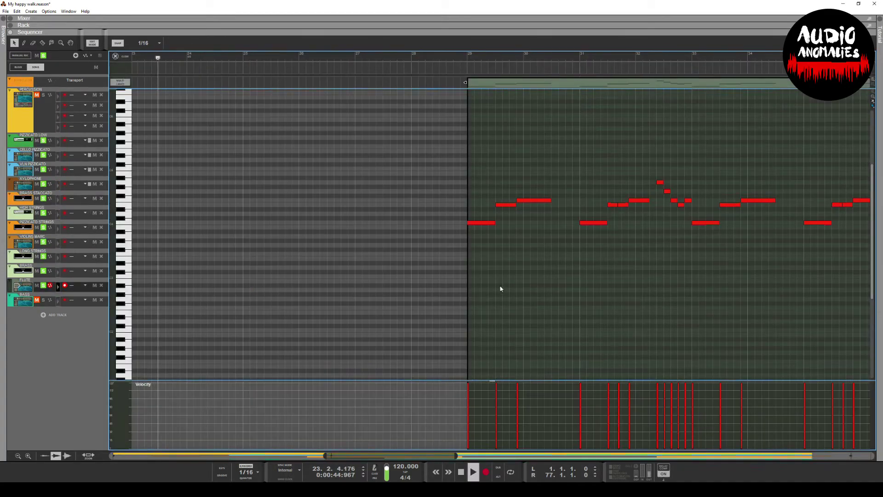
mouse_move(414, 455)
mouse_down()
mouse_move(459, 454)
mouse_move(428, 454)
mouse_up()
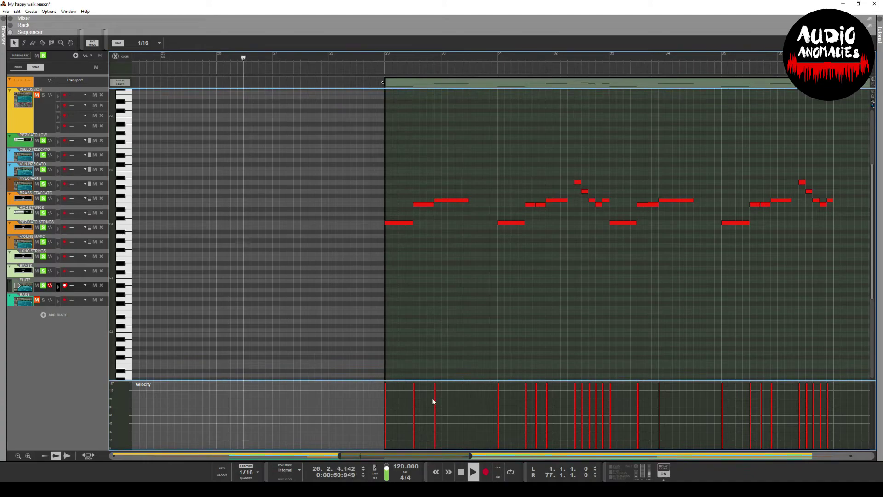
drag(422, 456, 437, 456)
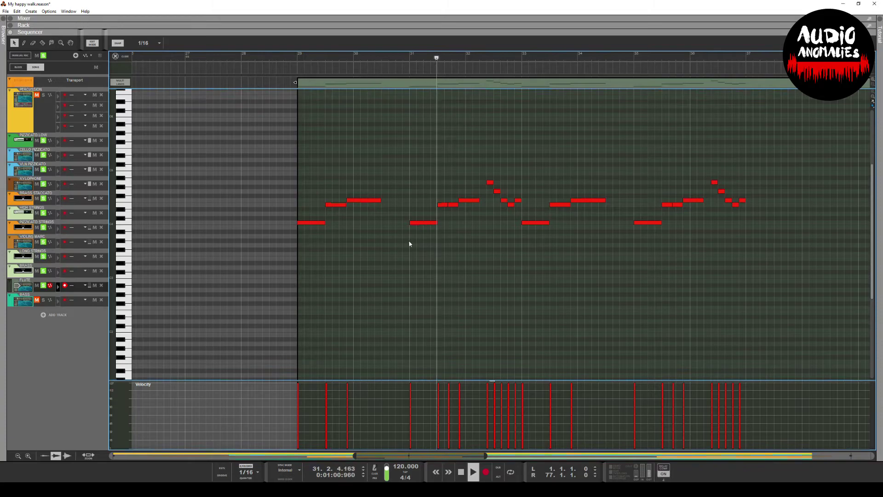
- Look at the rack devices and mixer channels during playback, then return to the flute notes in the sequencer
key(F6)
key(F7)
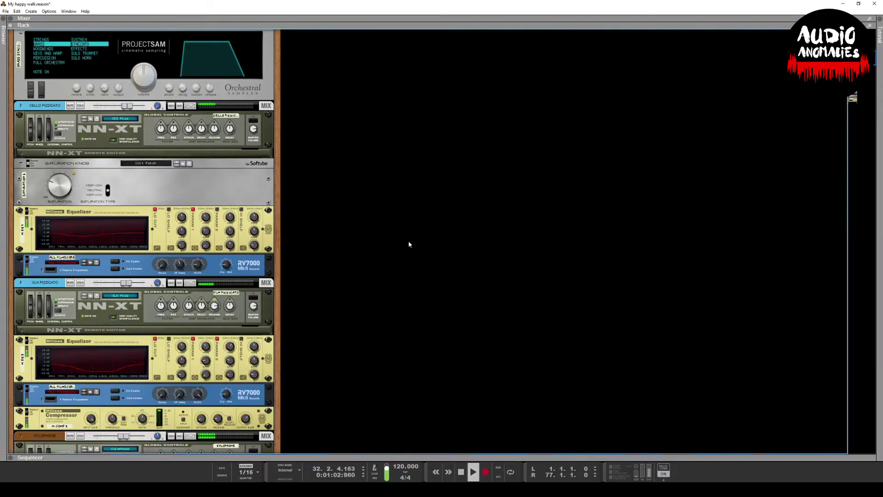
key(F5)
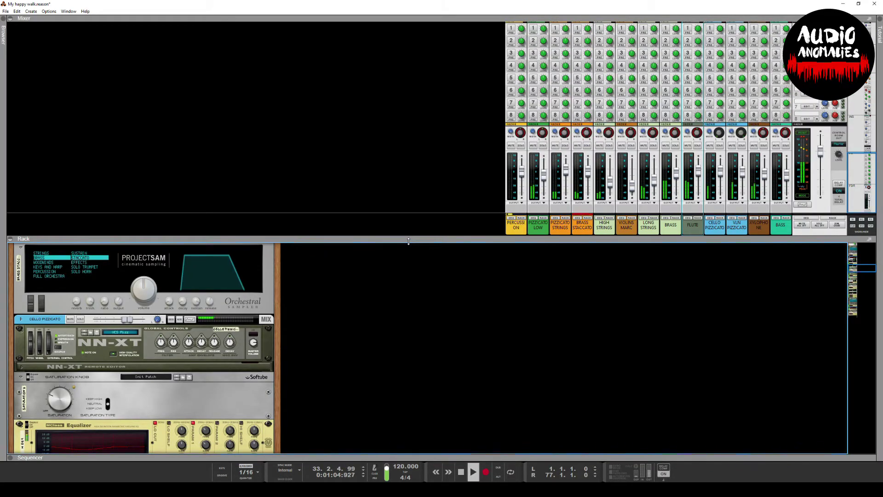
key(F5)
key(F7)
key(F6)
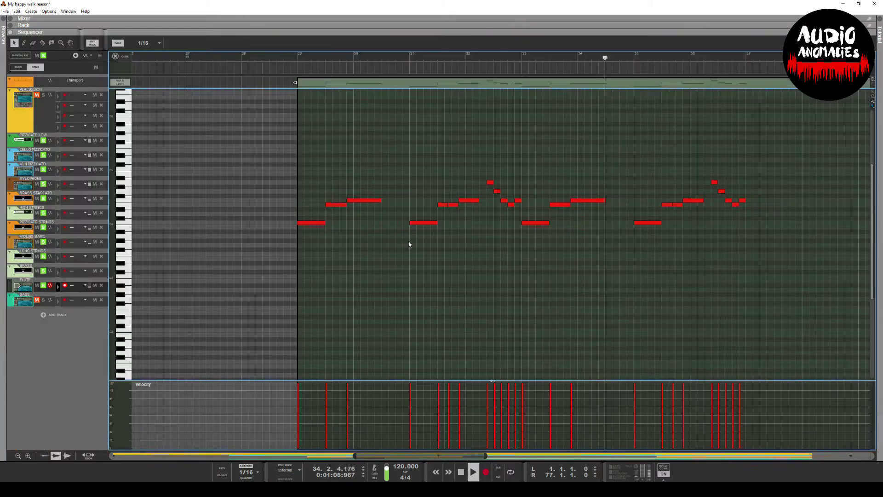
- Leave the flute clip for the arrangement, clear the clip selection and stop playback
key(ctrl+e)
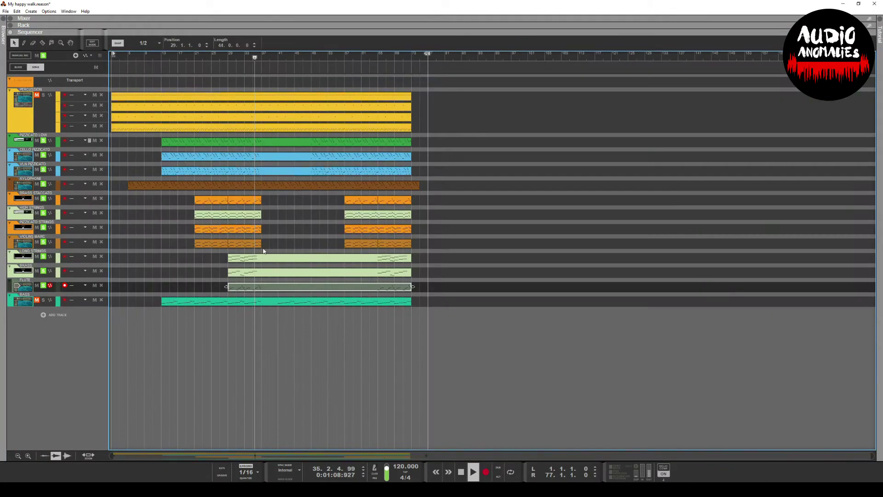
click(327, 340)
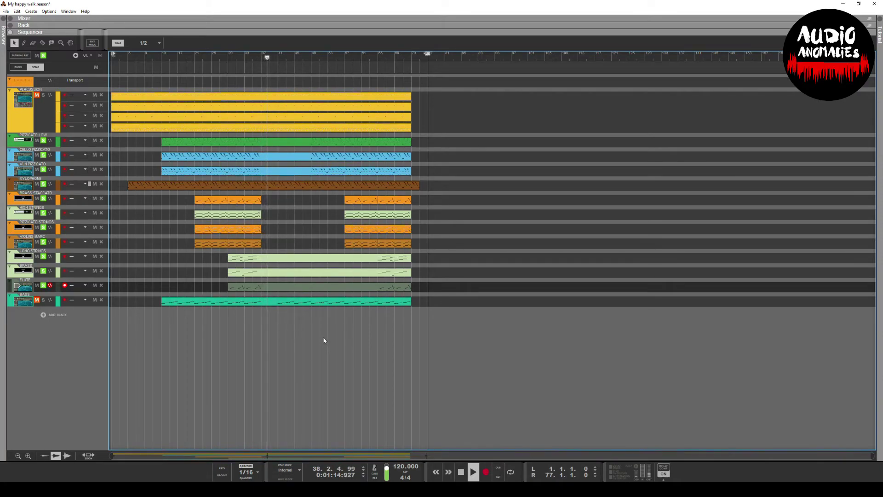
click(461, 472)
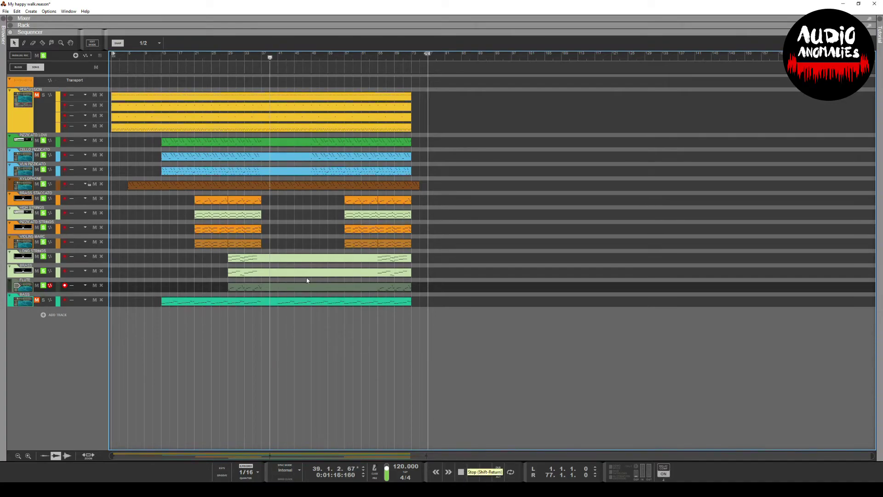
- Add the Bass track to the solo and play the soloed tracks from bar 13
drag(186, 57, 161, 64)
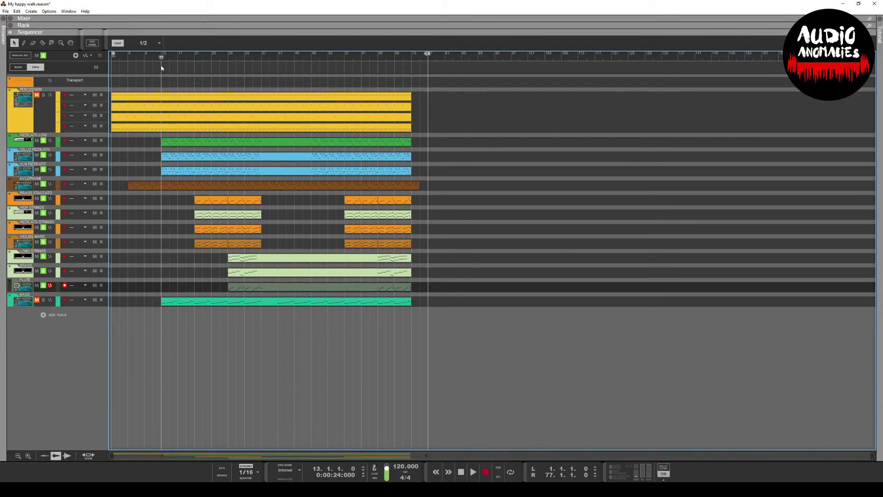
click(40, 300)
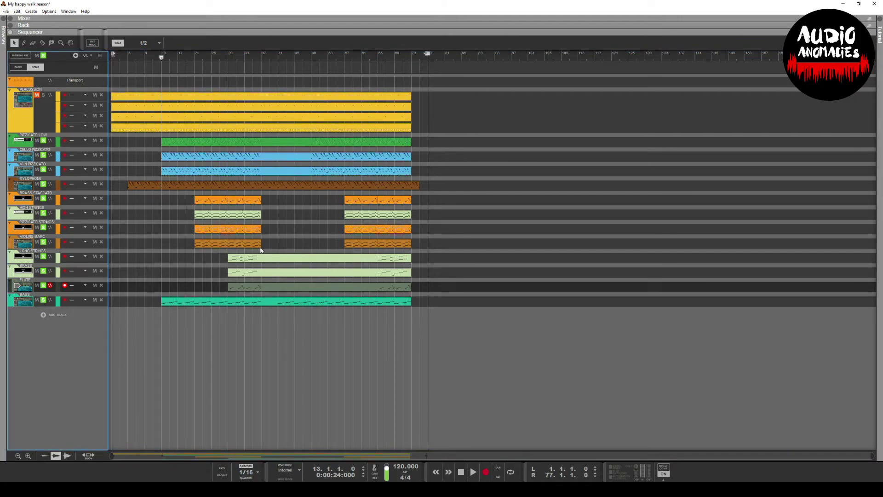
click(473, 472)
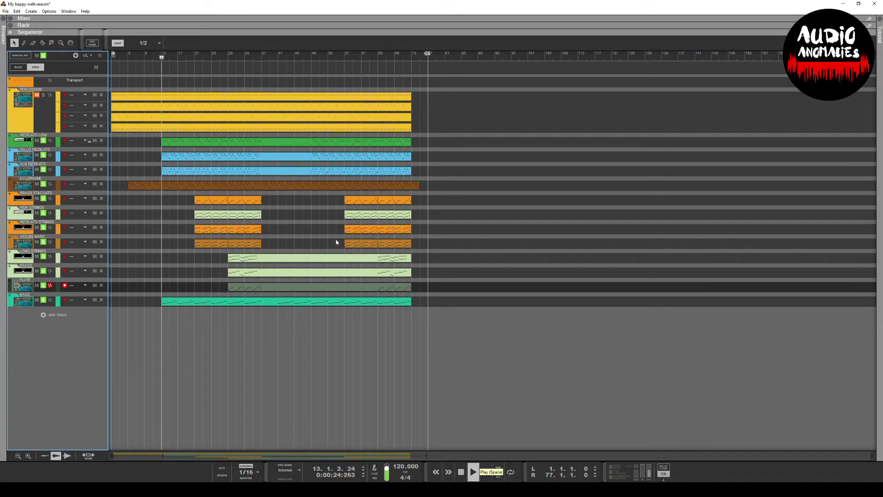
- Open the bass clip, follow its notes along the timeline during playback, then return to the arrangement and stop playback
double_click(191, 301)
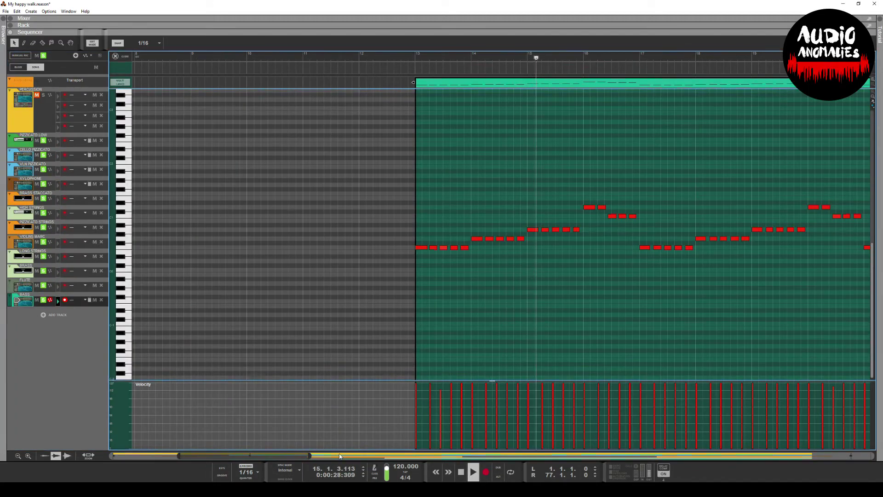
click(365, 457)
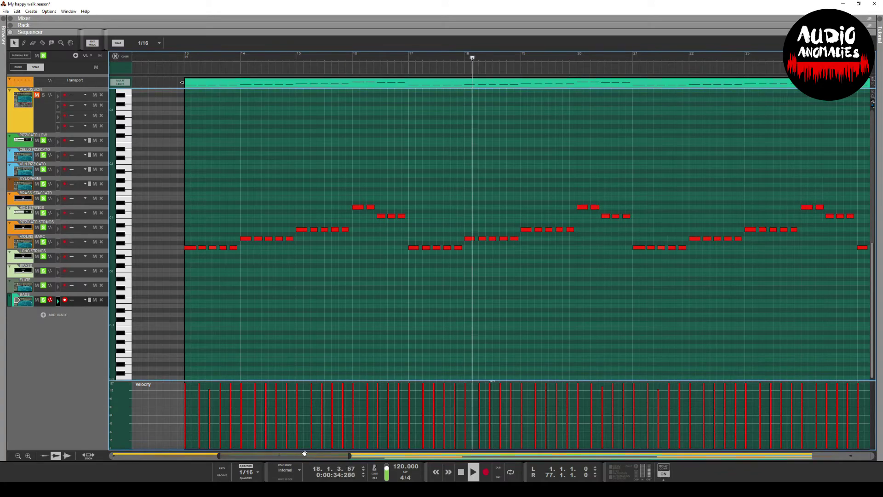
drag(305, 453, 355, 456)
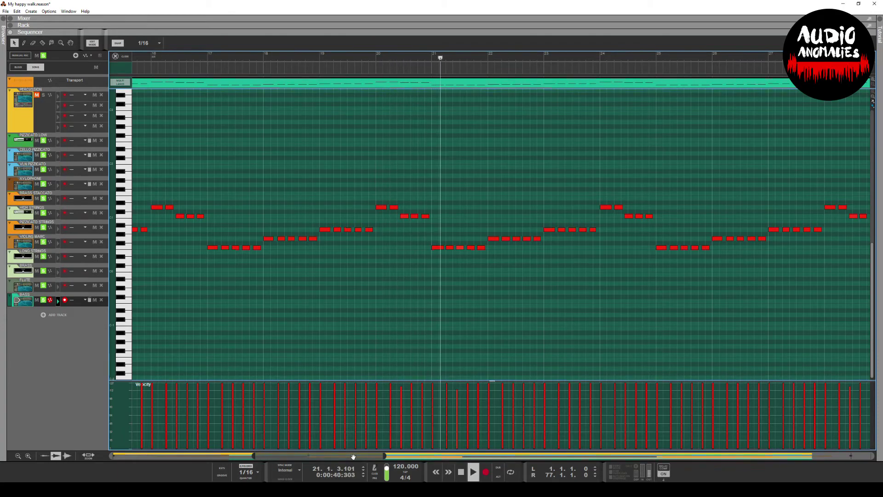
drag(354, 457, 384, 462)
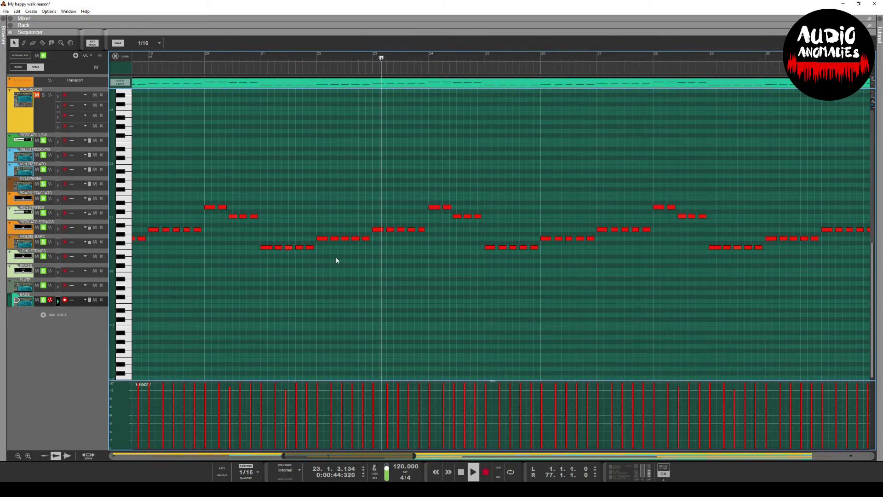
click(115, 56)
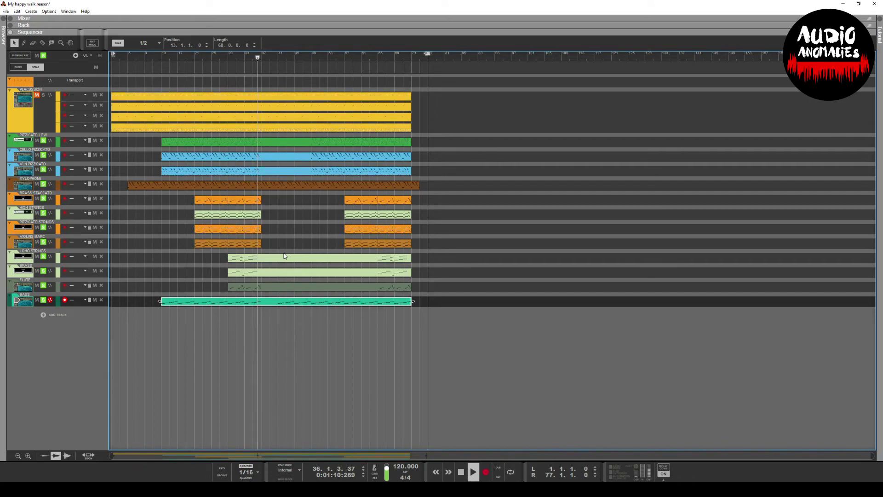
click(461, 472)
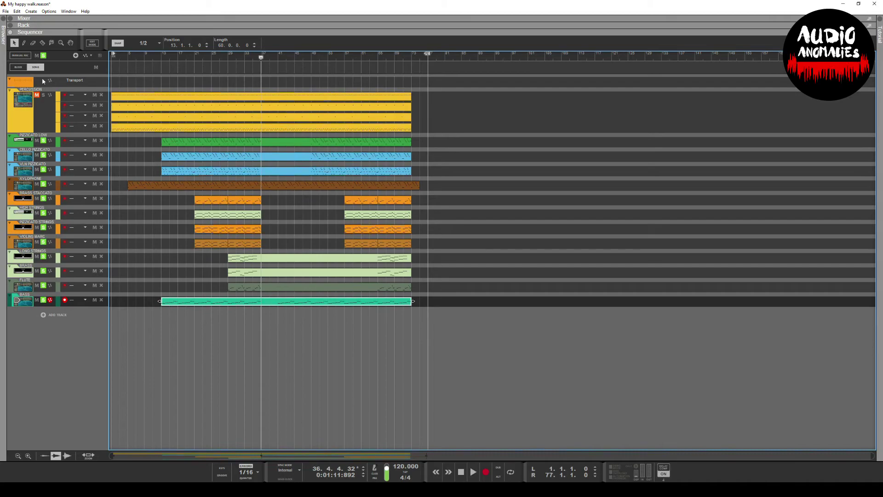
- Clear all solos, play the full arrangement from bar 21, stop it and return the playhead to bar 1
click(43, 55)
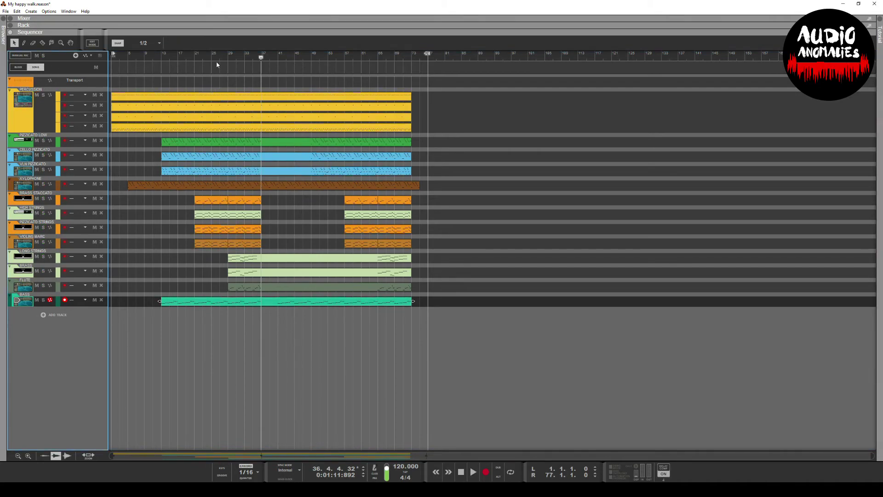
drag(219, 54, 195, 67)
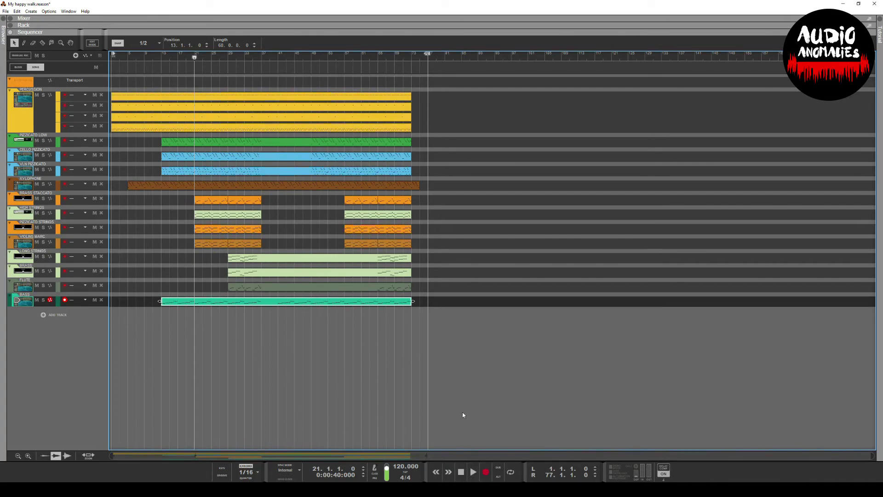
click(474, 474)
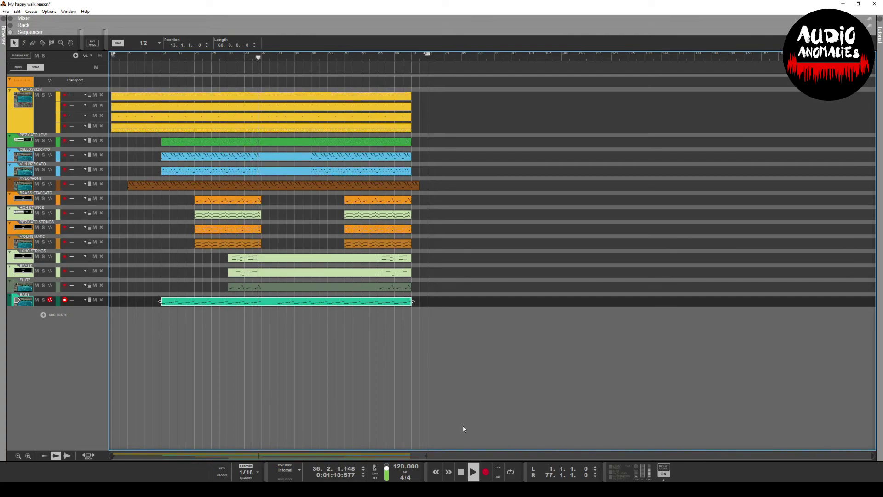
click(462, 471)
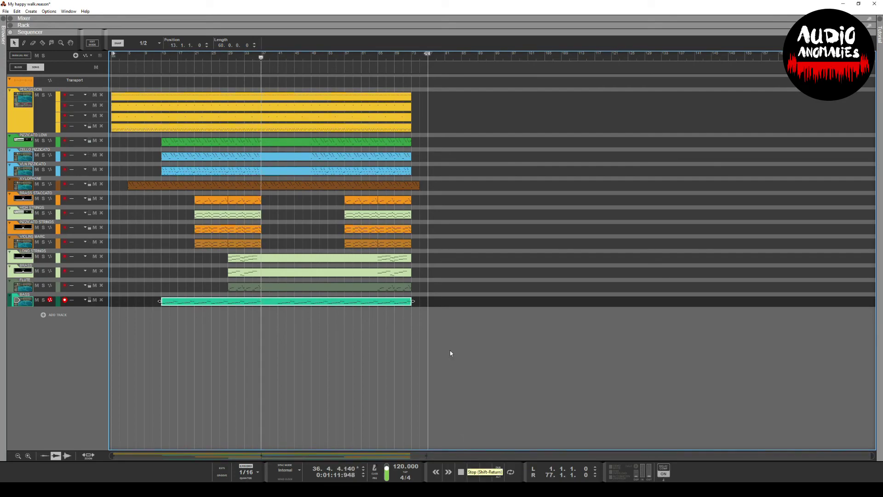
drag(261, 59, 111, 151)
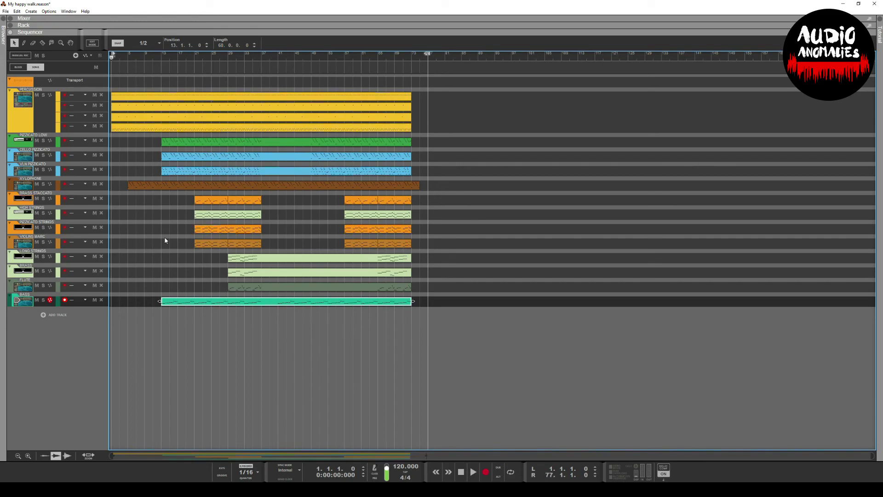